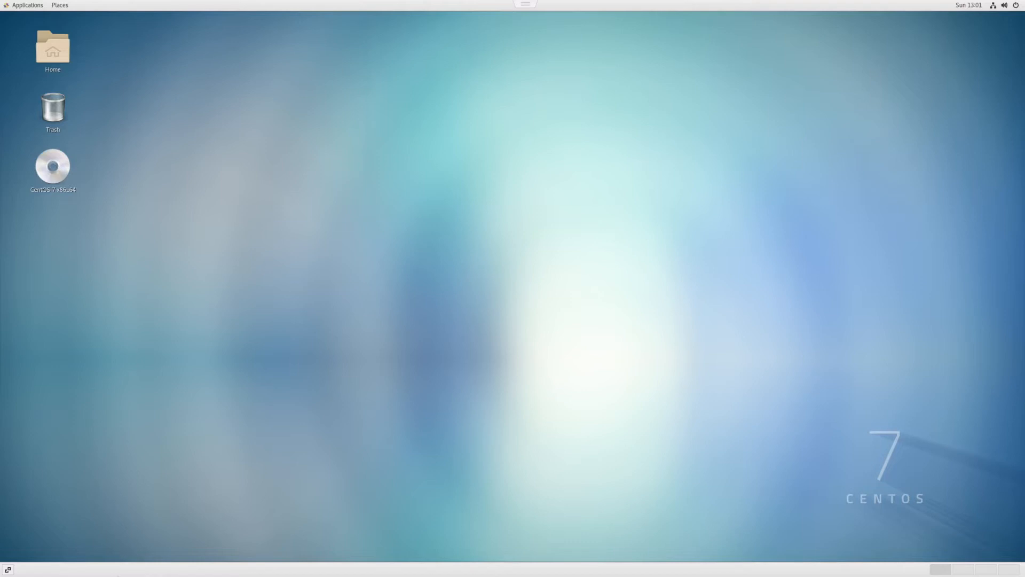
mouse_move(332, 261)
mouse_down()
mouse_move(492, 172)
mouse_move(605, 220)
mouse_up()
drag(196, 103, 571, 336)
drag(770, 383, 365, 140)
Launch VMware Player from the System Tools applications
click(16, 5)
mouse_move(48, 145)
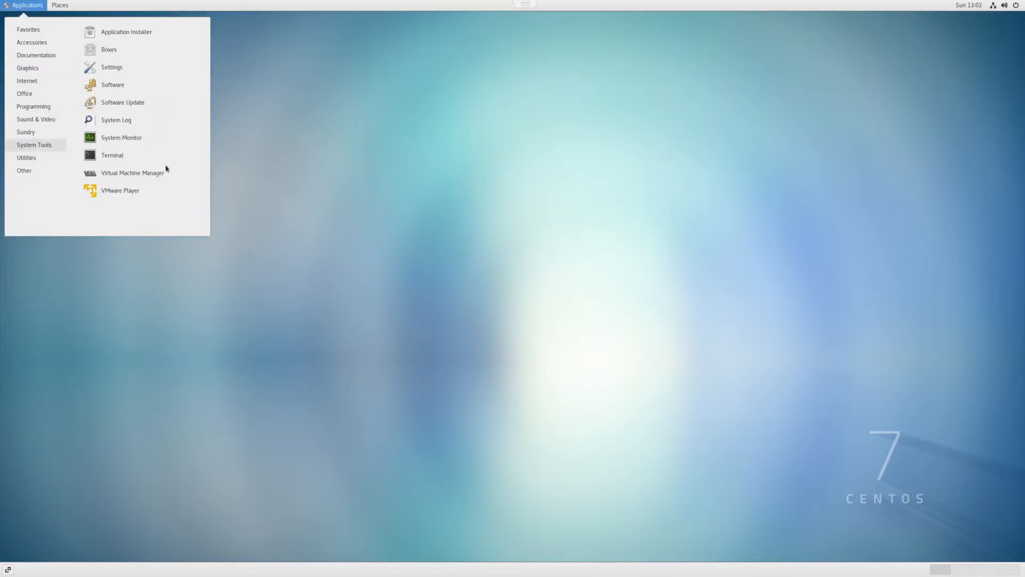
click(143, 191)
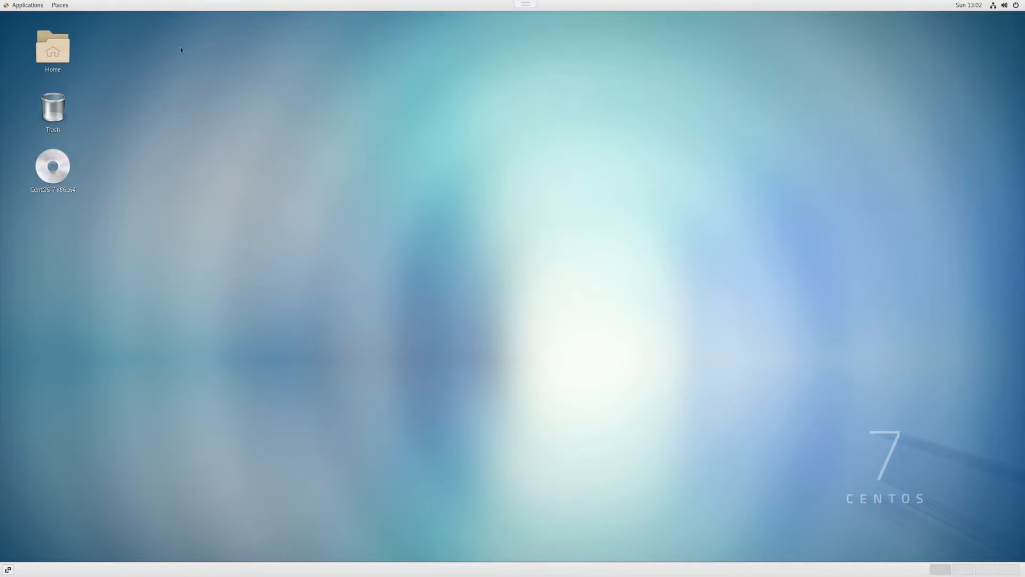
click(33, 6)
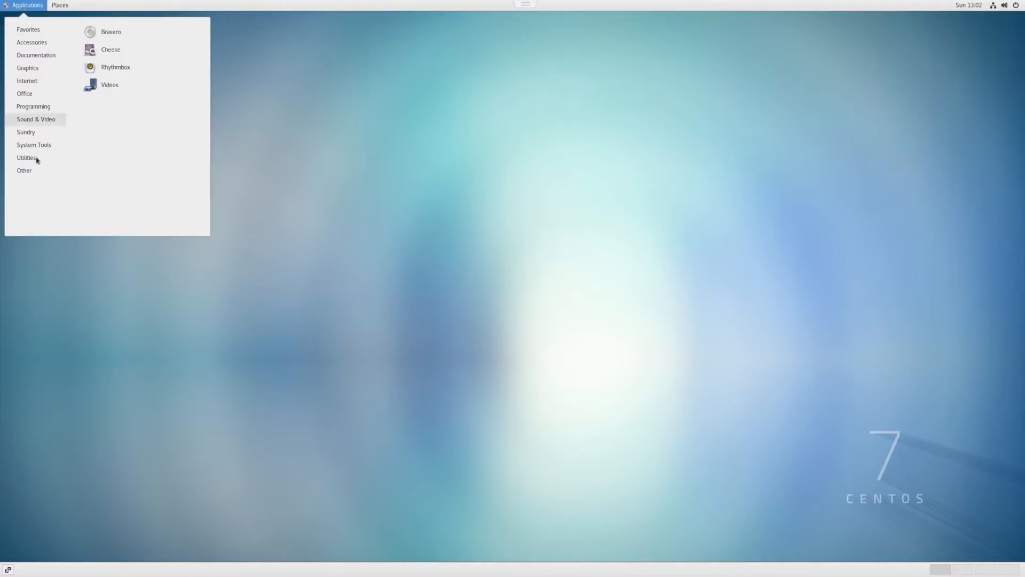
mouse_move(41, 146)
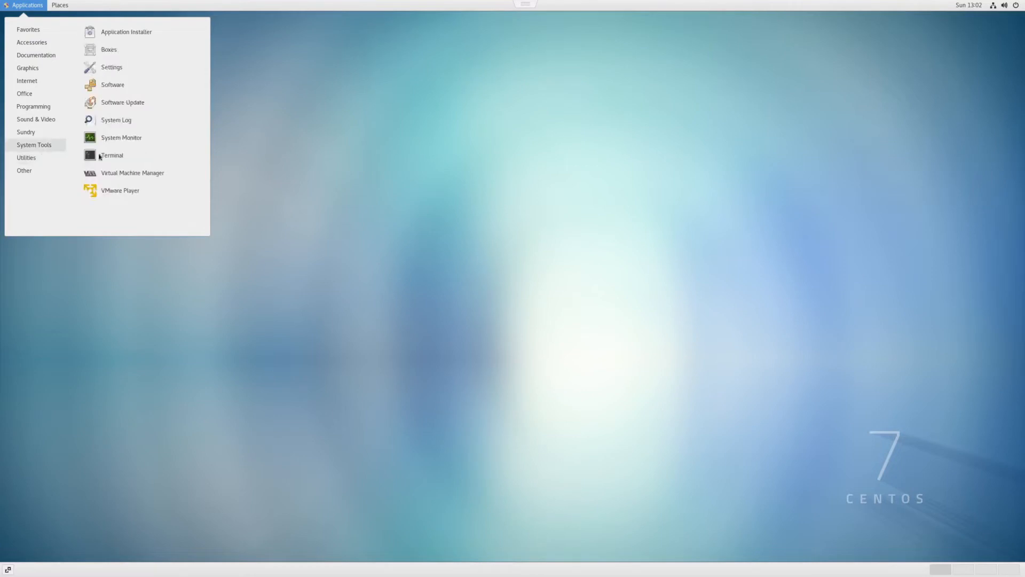
click(120, 191)
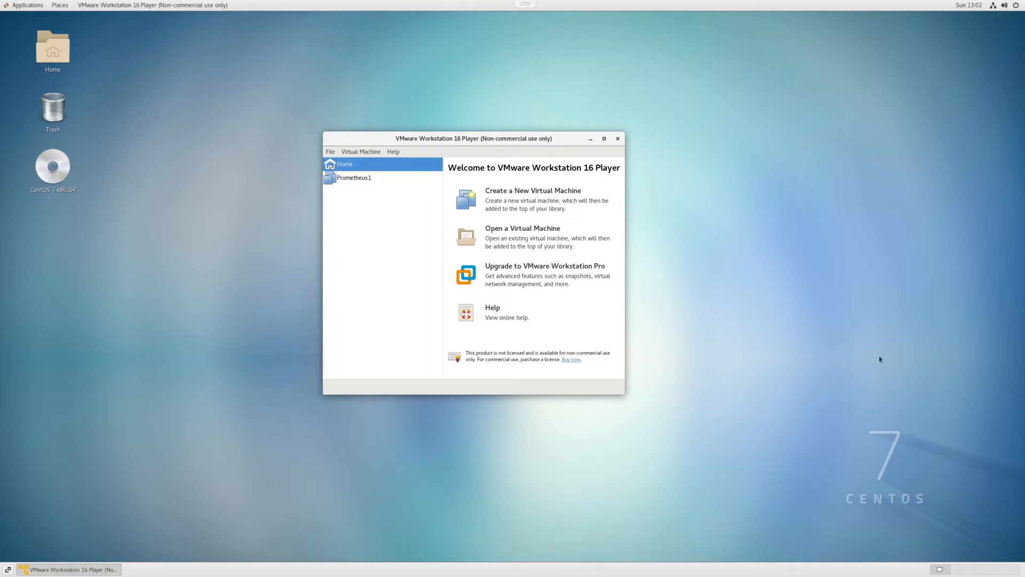
Open Firefox and go to centos.org in a new tab
click(24, 7)
click(109, 32)
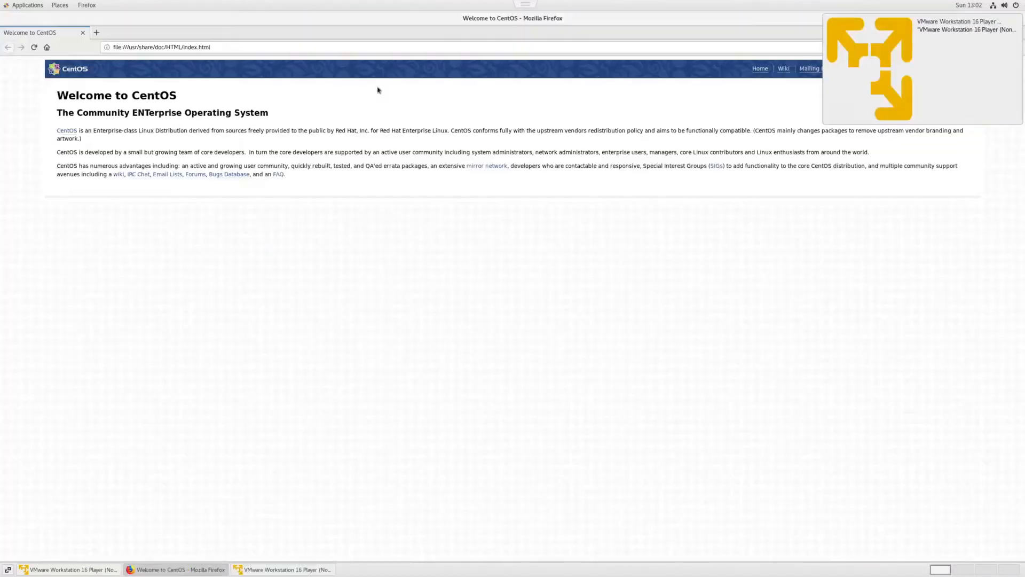
click(97, 33)
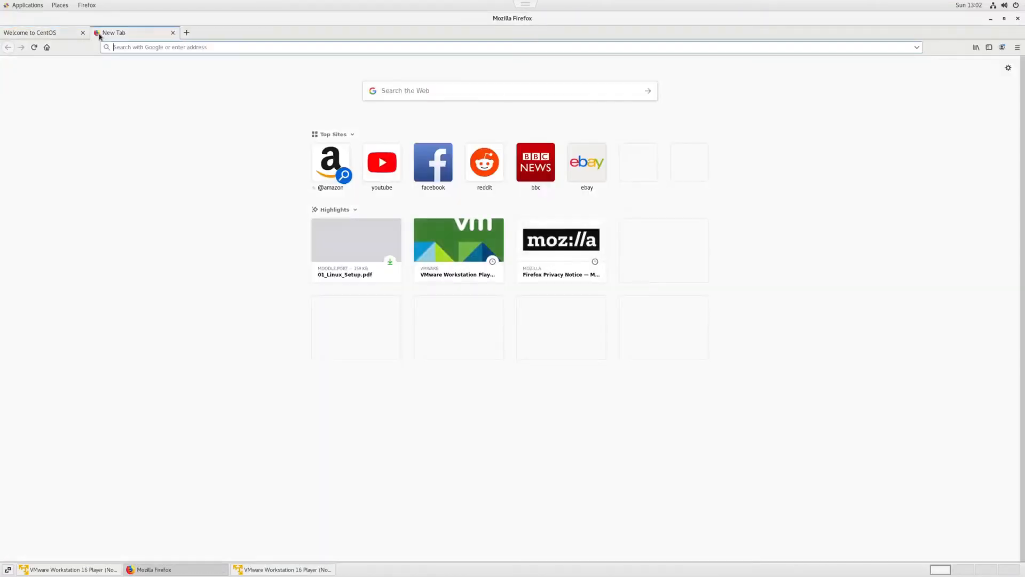
text(centos)
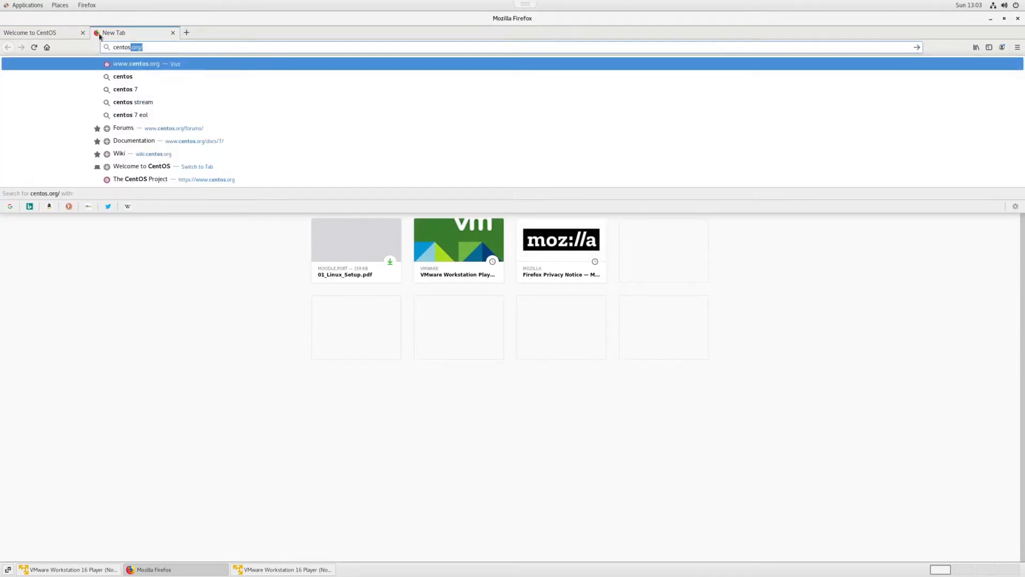
text(.org)
key(Return)
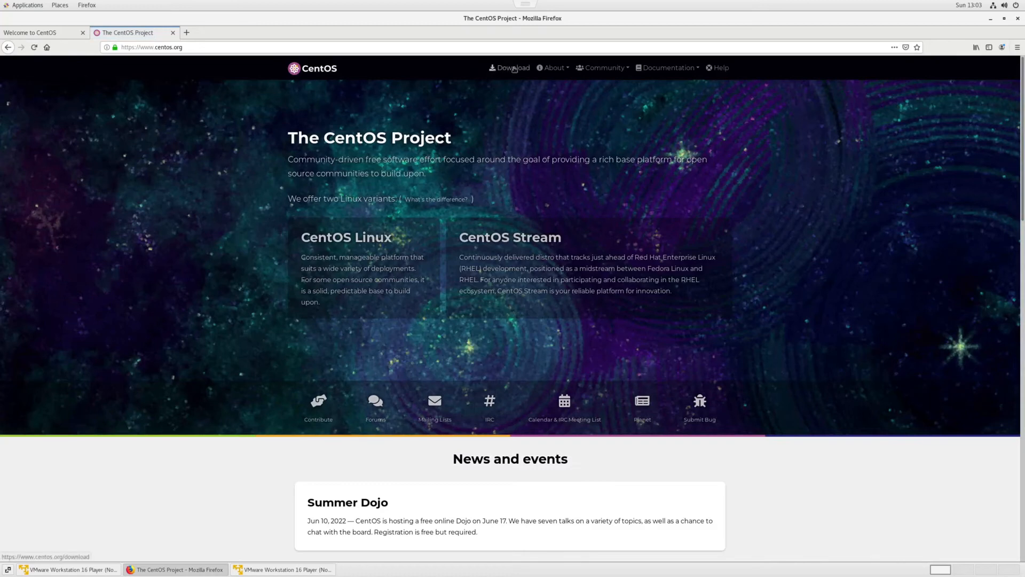
Review the CentOS Linux 7-2009 download options, then minimize the browser
click(514, 68)
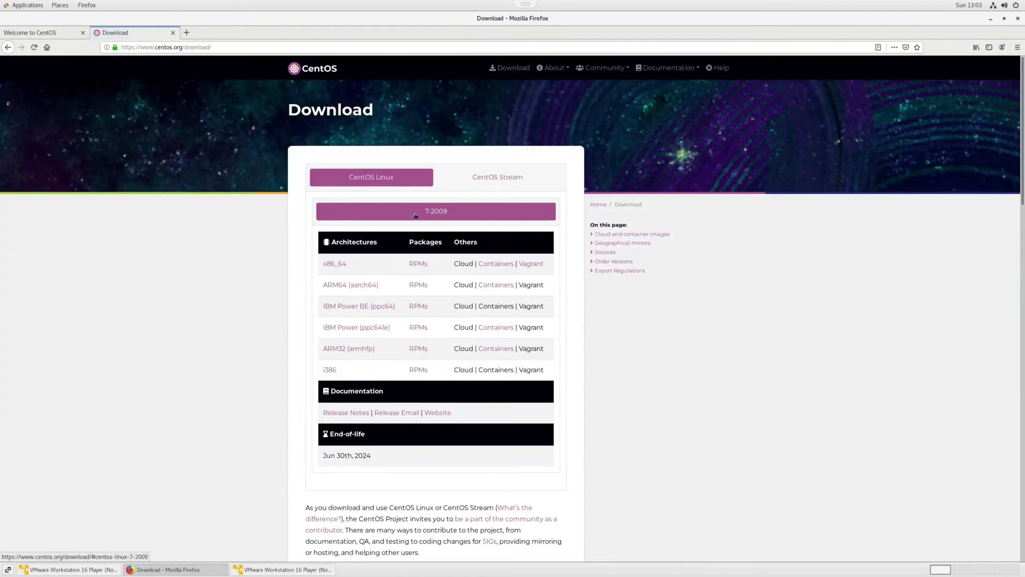
scroll(432, 212, down, 1)
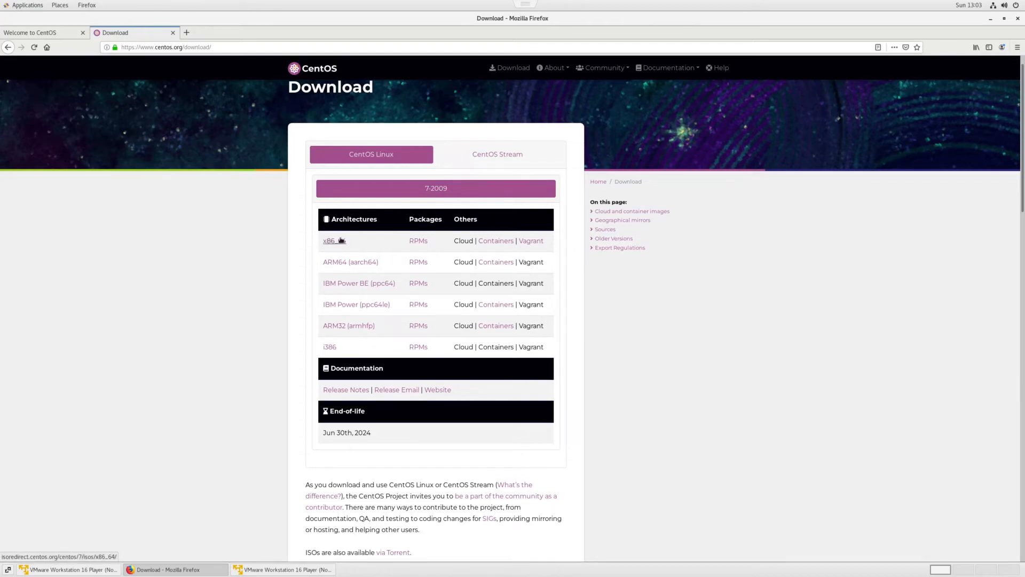
click(990, 18)
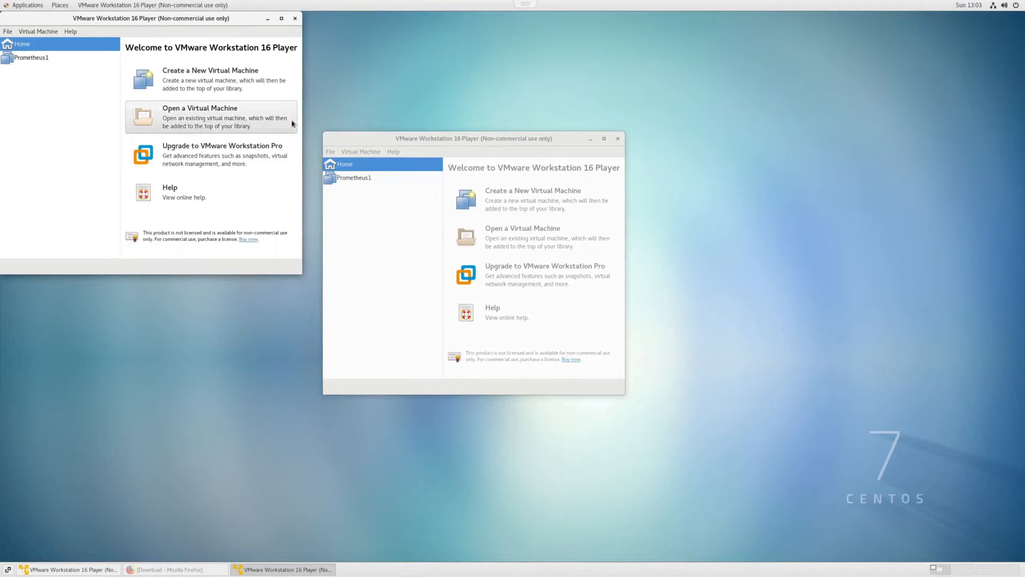
Close the duplicate player window and start a new virtual machine from the CentOS-7-x86_64-DVD-2009.iso image
click(295, 18)
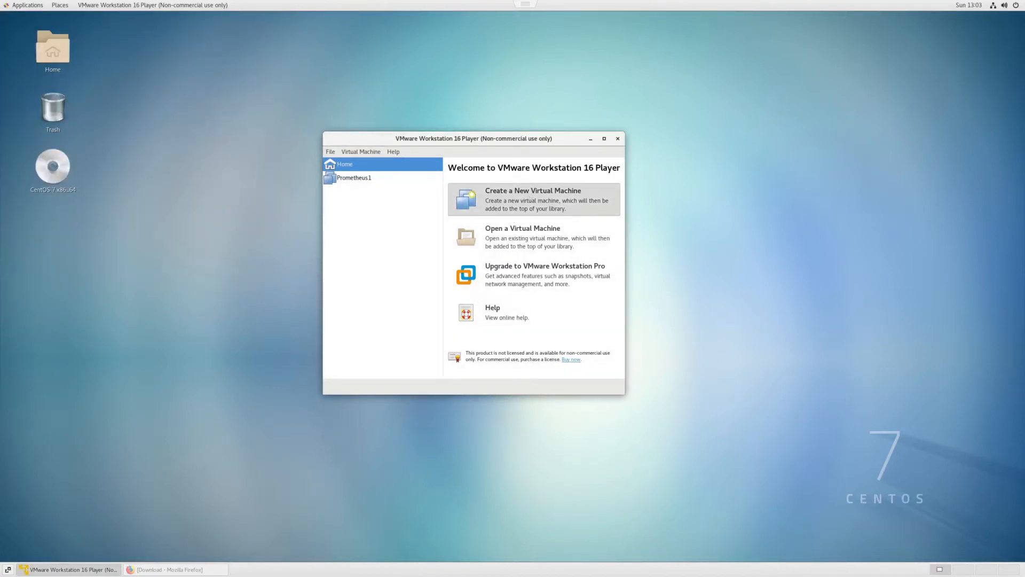
click(532, 199)
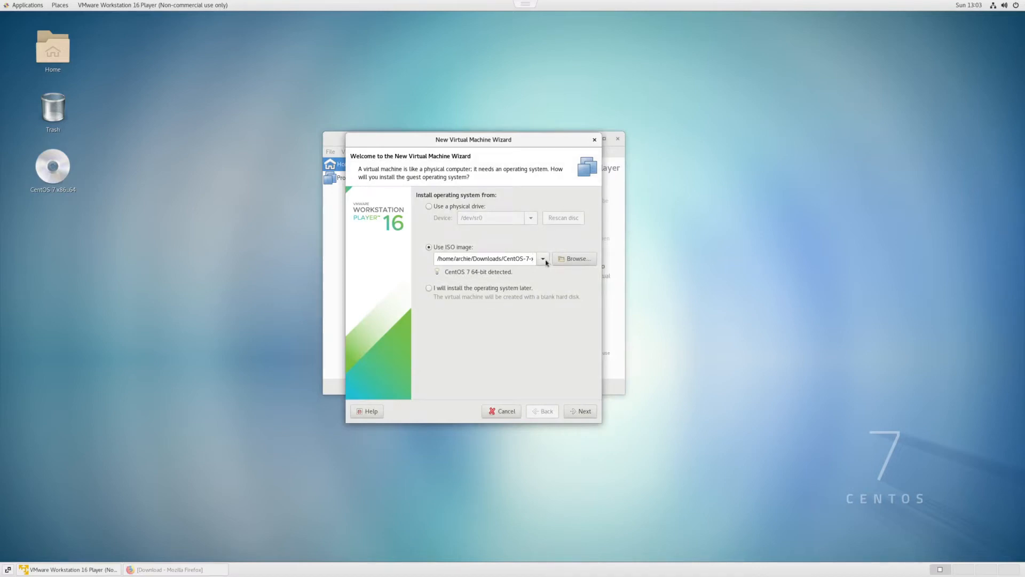
click(573, 258)
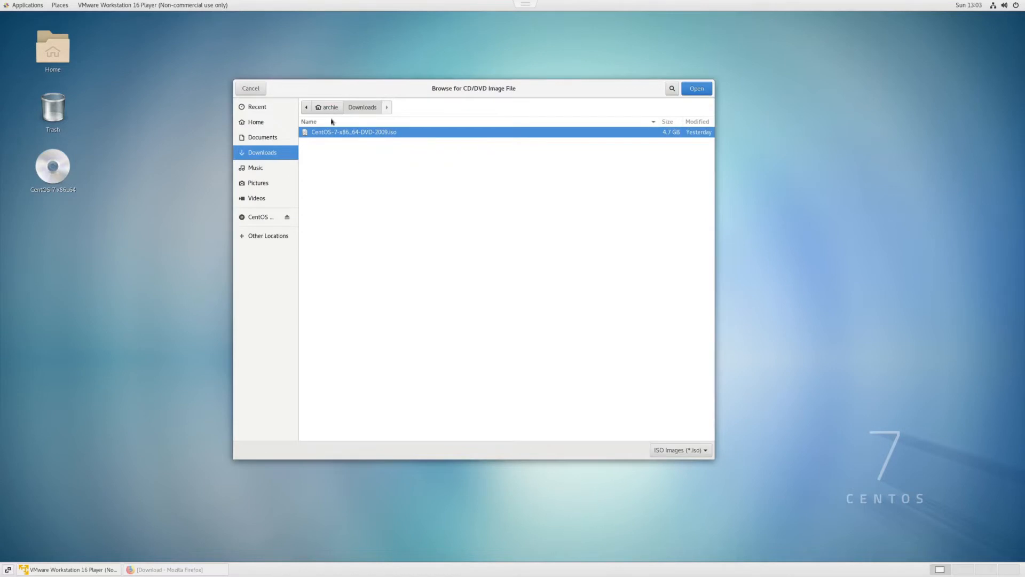
click(697, 89)
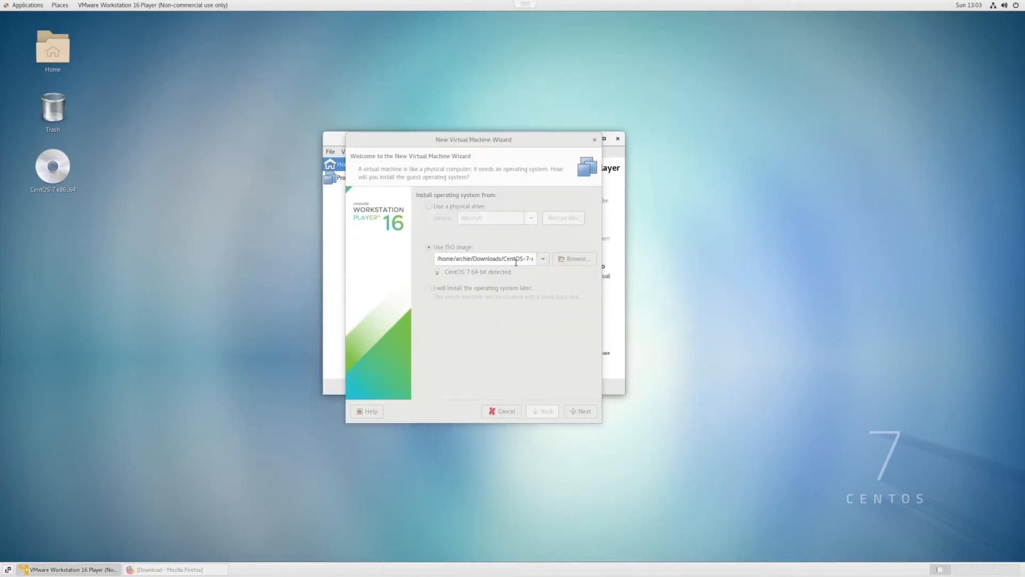
click(582, 413)
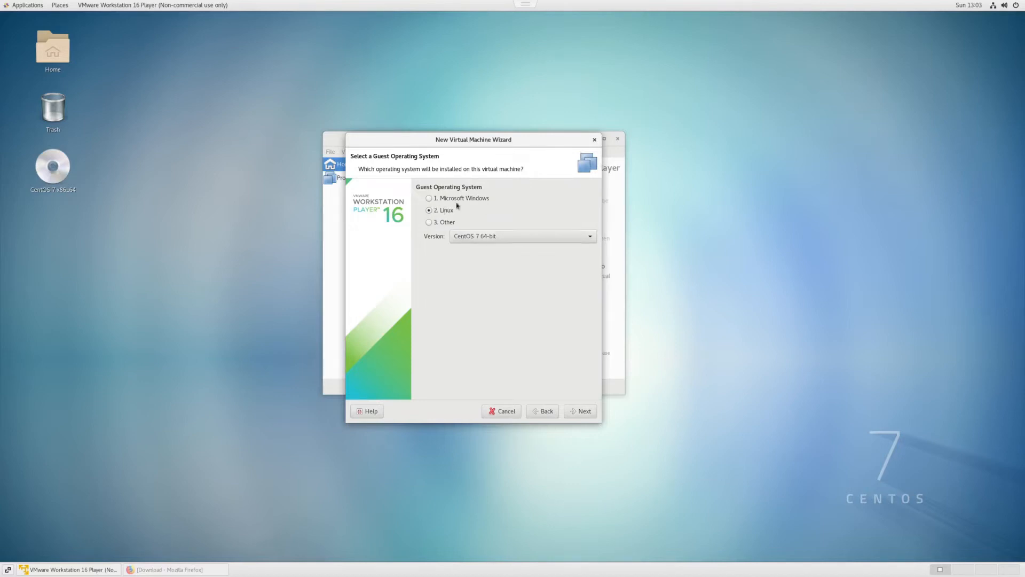
Accept Linux CentOS 7 64-bit as the guest OS and name the virtual machine Prometheus
click(579, 411)
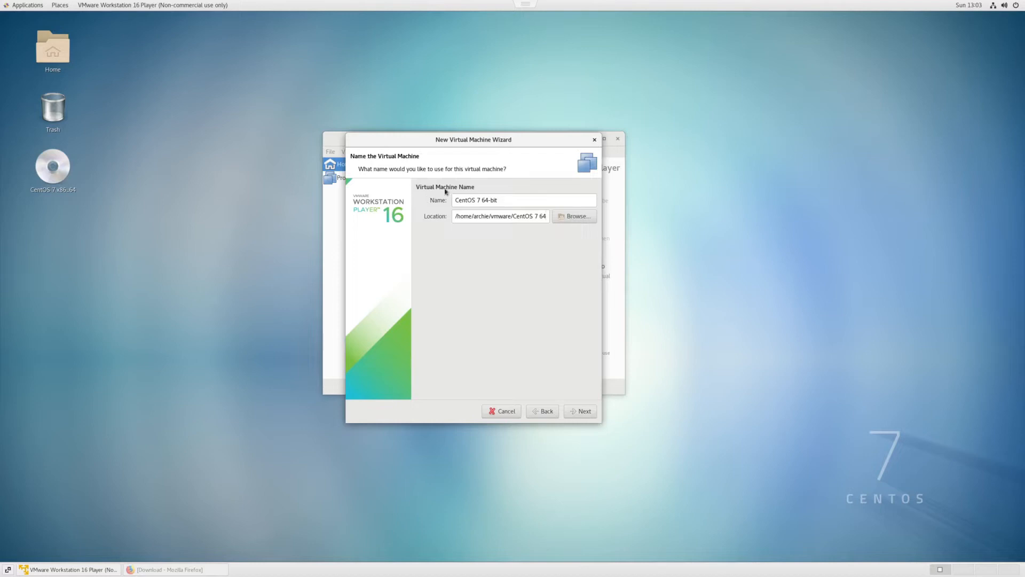
triple_click(523, 205)
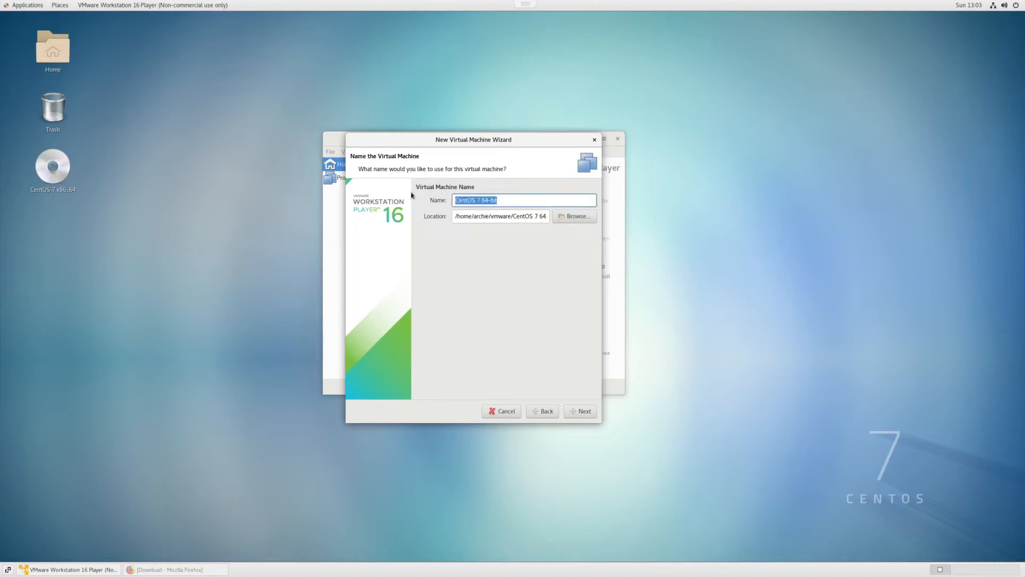
text(Prometheus)
click(580, 411)
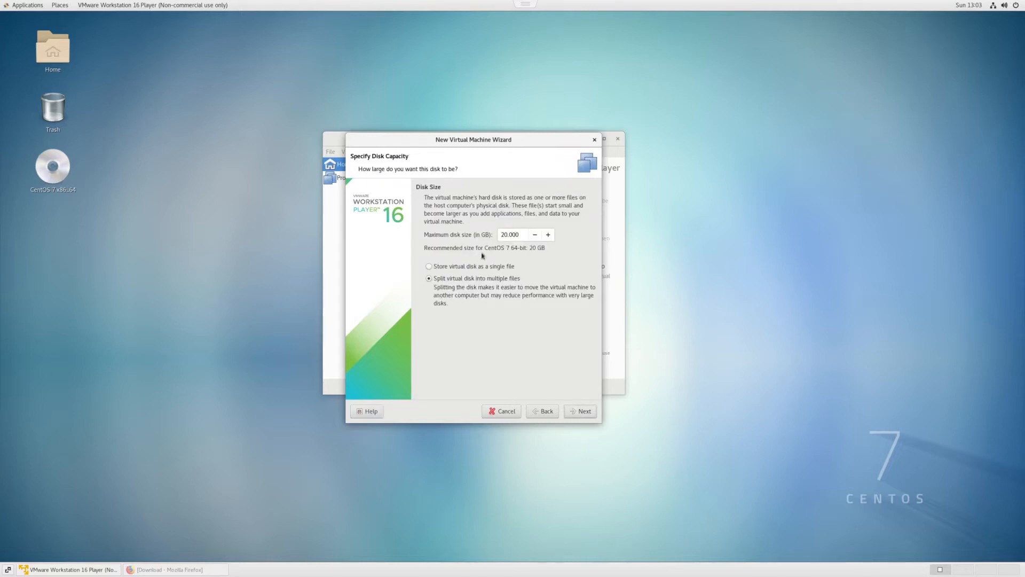
Set the maximum disk size to 200 GB
text(200)
click(583, 411)
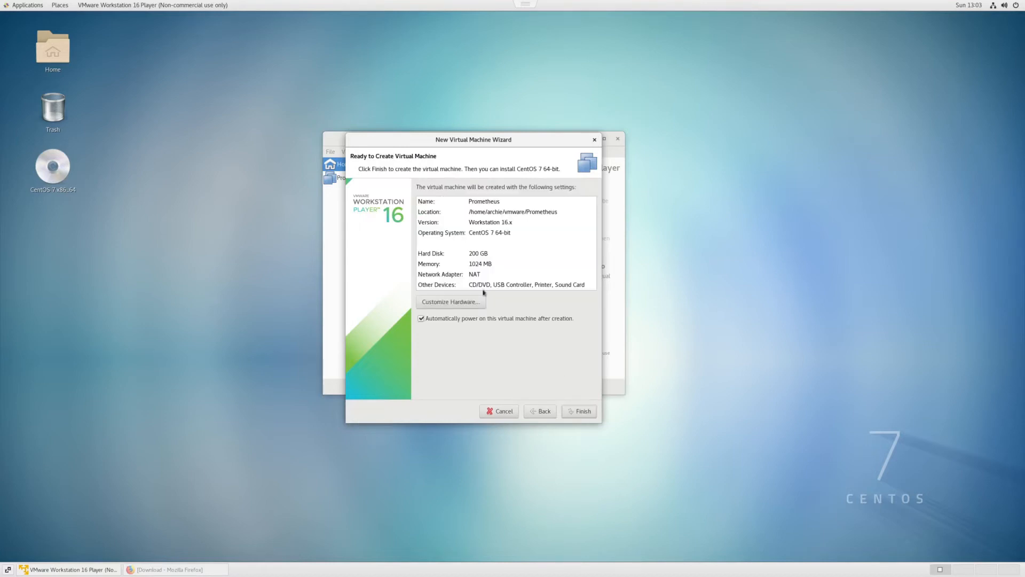
Customize the VM hardware with 16 GB of memory and 4 processor cores
click(464, 301)
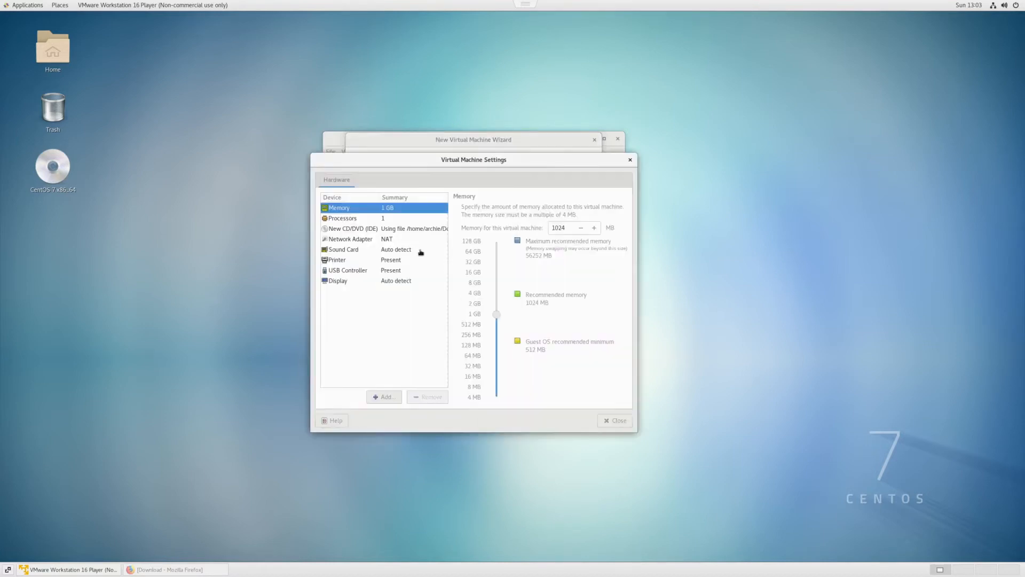
click(497, 275)
click(374, 219)
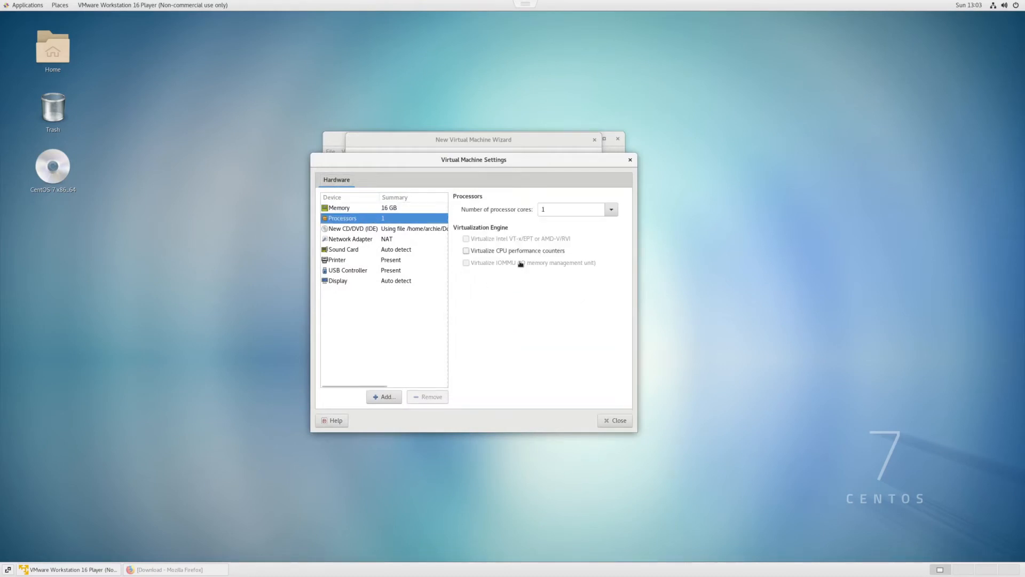
click(611, 211)
click(565, 262)
Switch the network adapter to Bridged and close the hardware settings
click(384, 240)
click(480, 246)
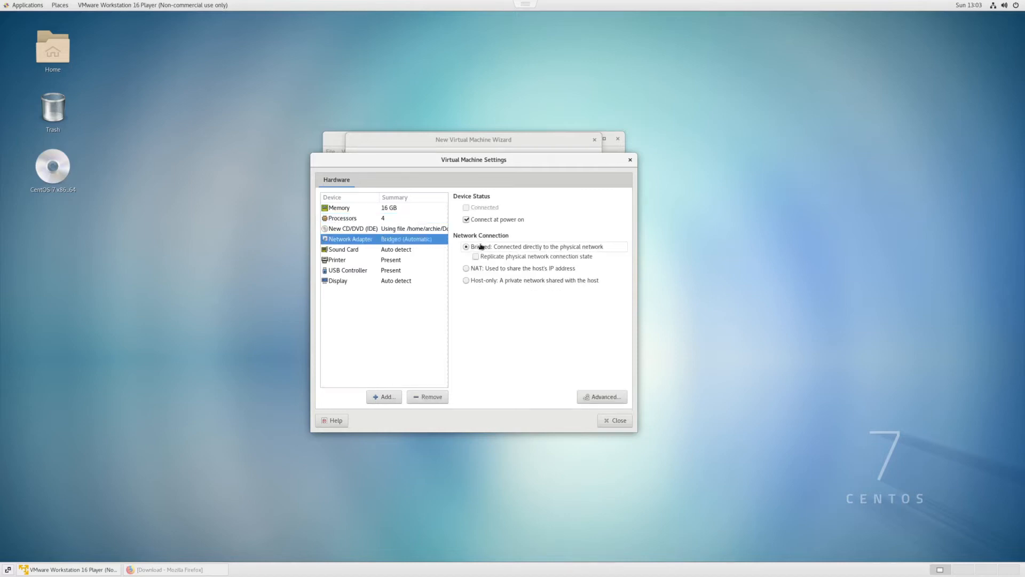
click(615, 420)
Finish creating the virtual machine and close the confirmation page
click(584, 412)
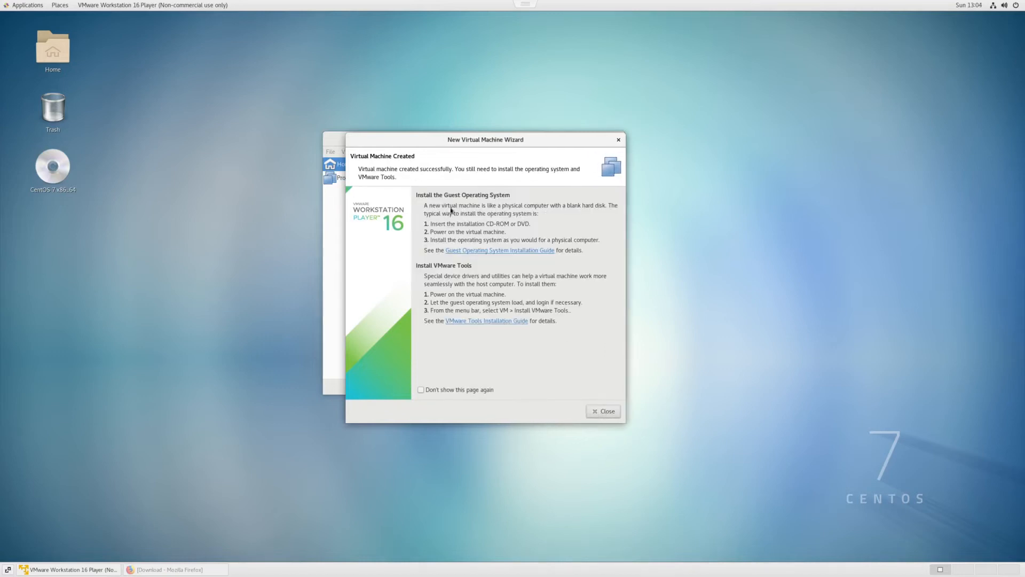
click(603, 412)
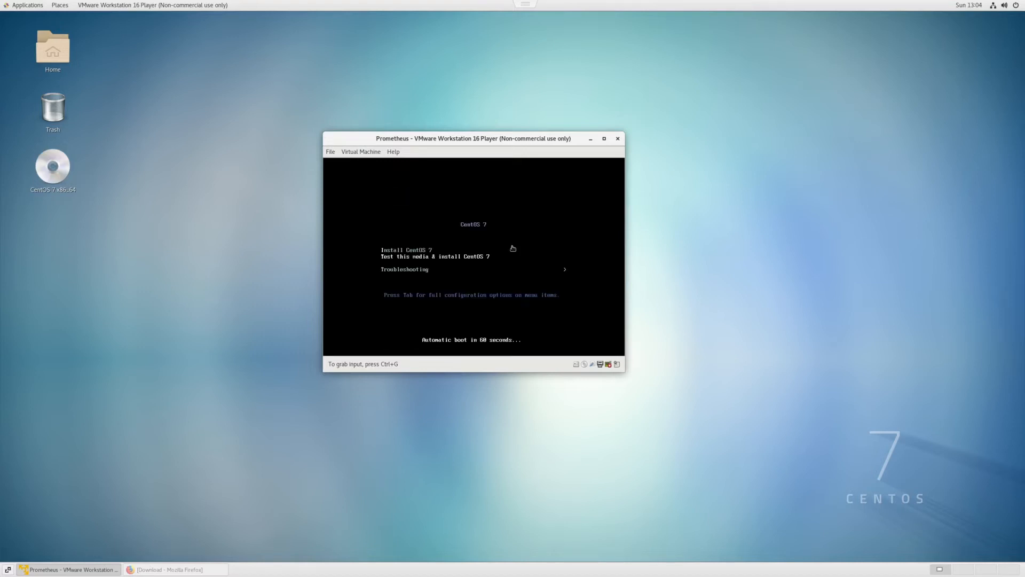
Boot the VM into the Install CentOS 7 option
click(512, 249)
key(Return)
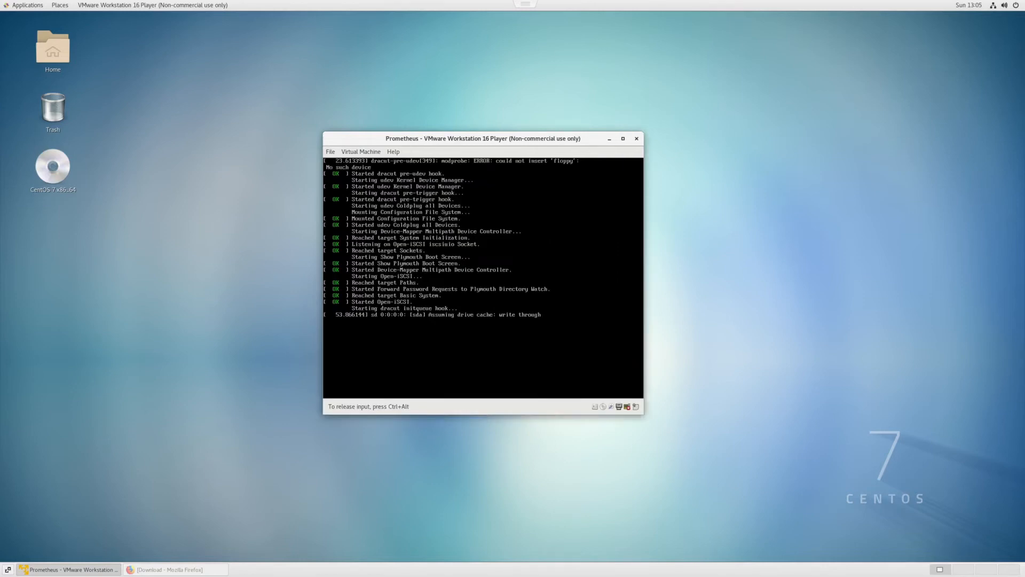
key(ctrl+alt)
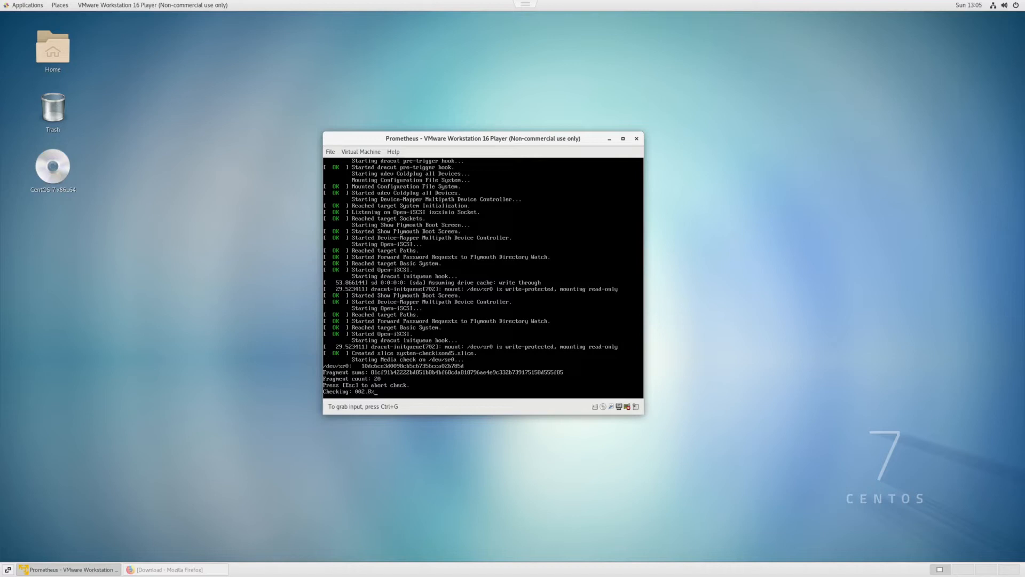
key(ctrl+g)
key(ctrl+alt)
key(ctrl+g)
key(ctrl+alt)
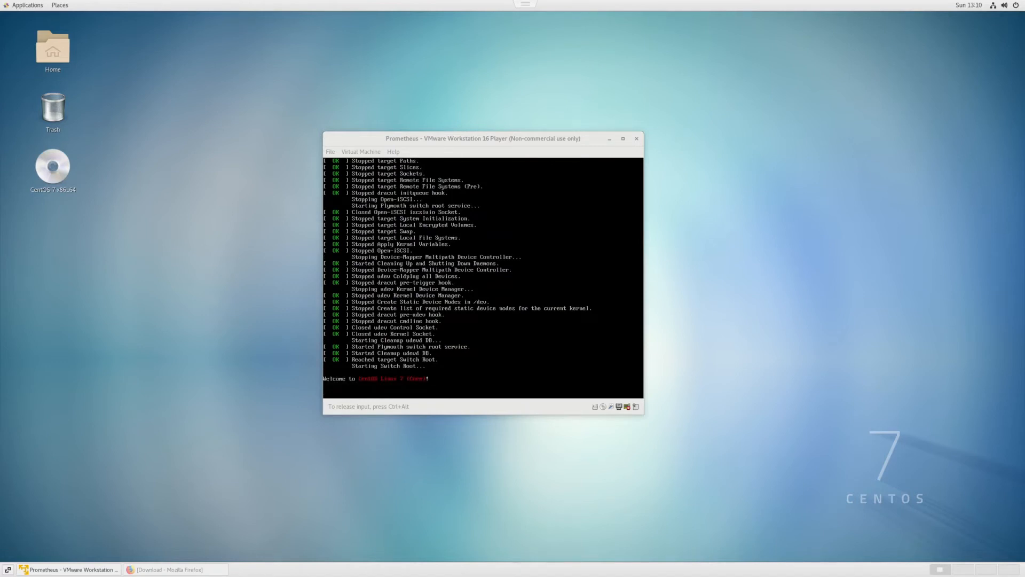
key(ctrl+alt)
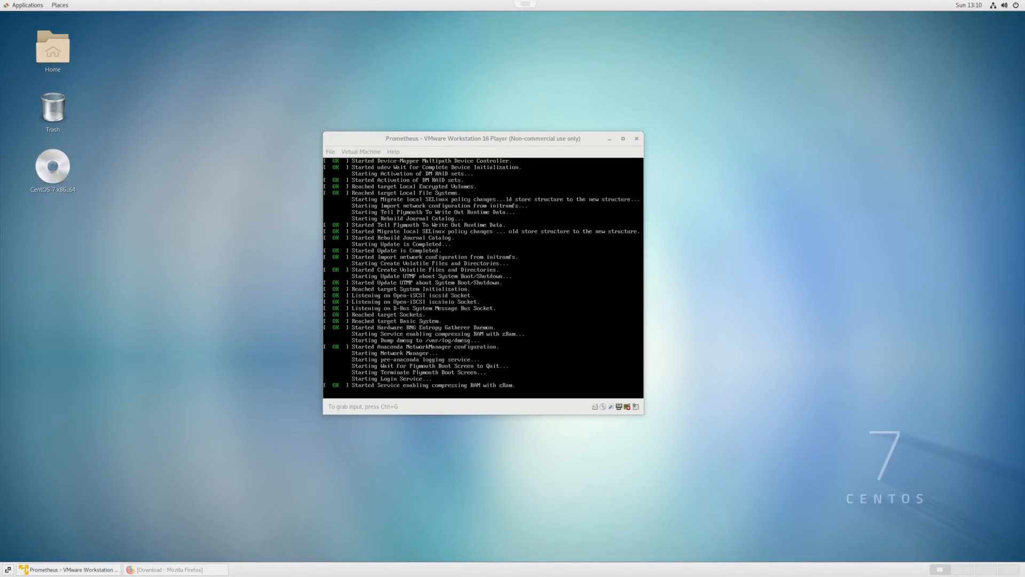
Choose English (United States) as the installation language and continue
click(587, 322)
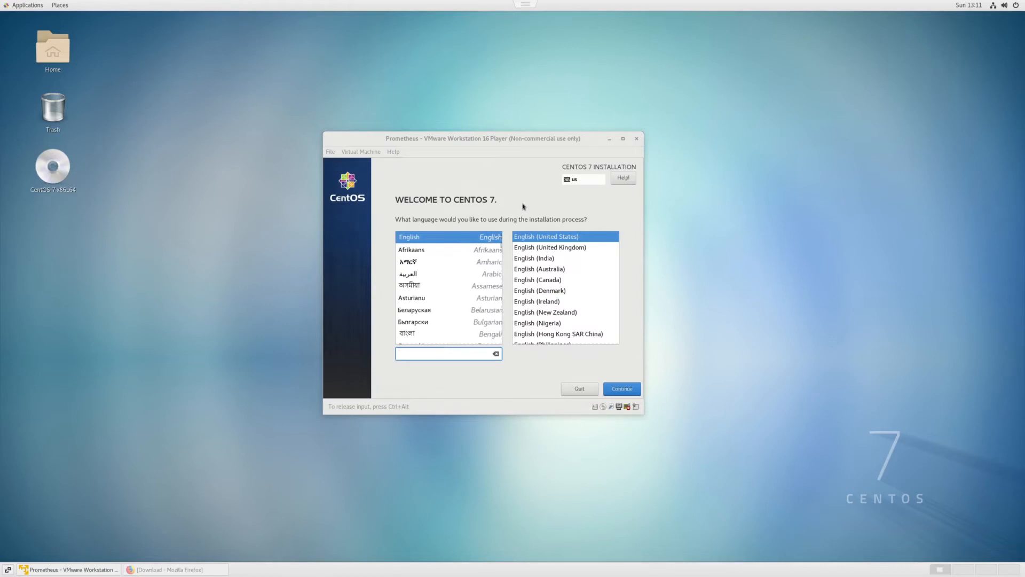
click(572, 251)
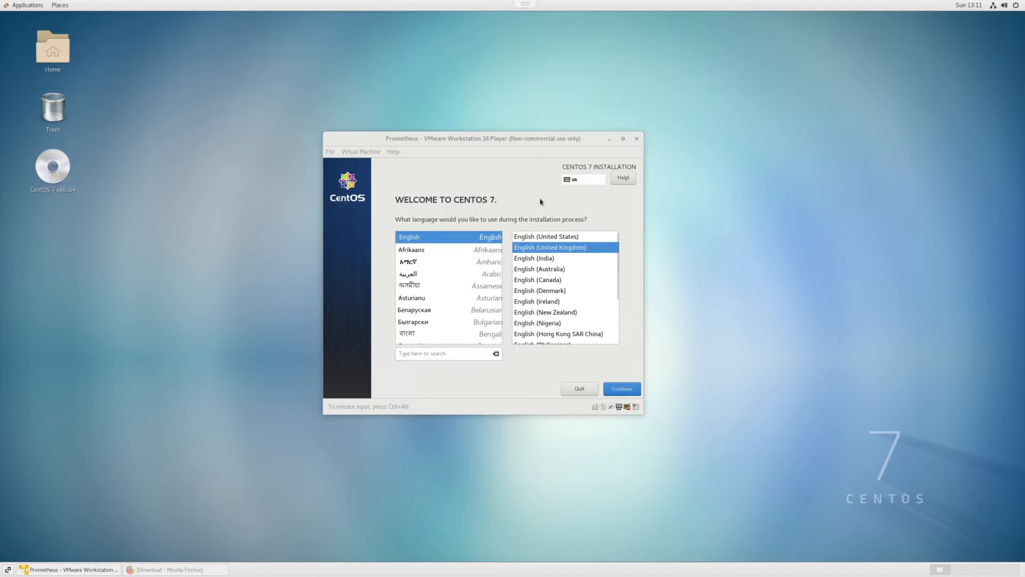
click(570, 236)
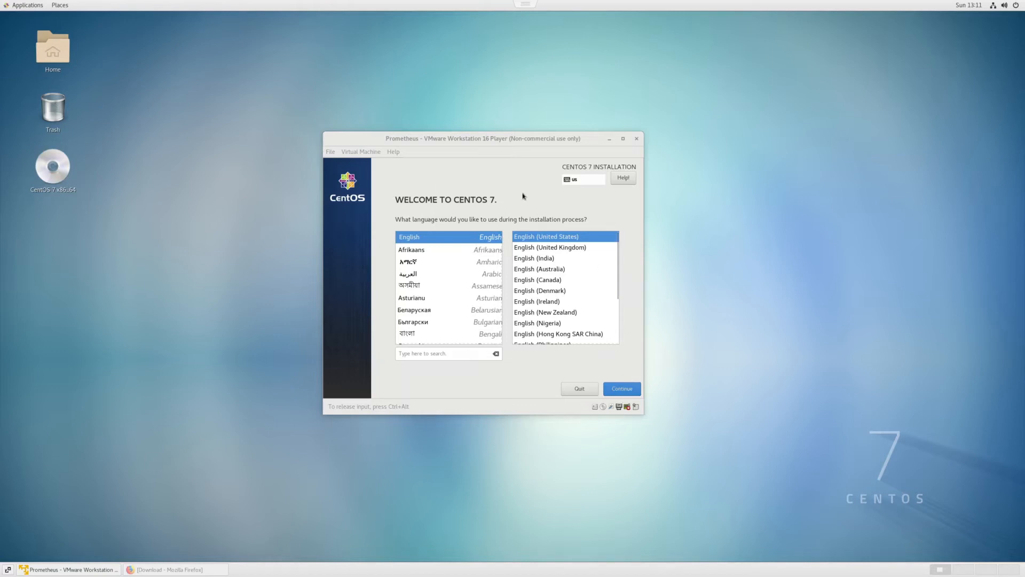
key(Return)
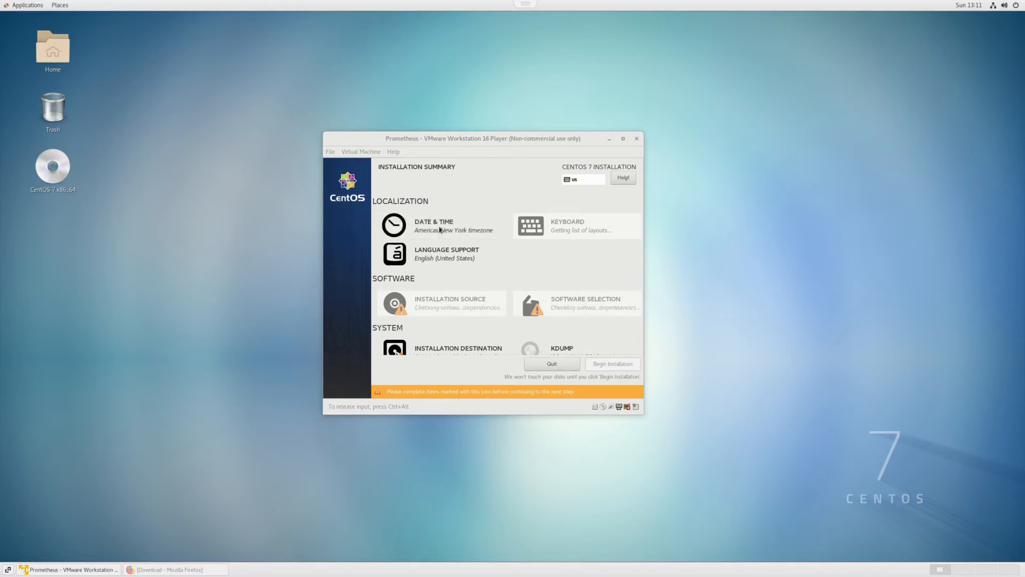
Set the time zone to Europe/London on the Date & Time page and return to the summary
click(429, 221)
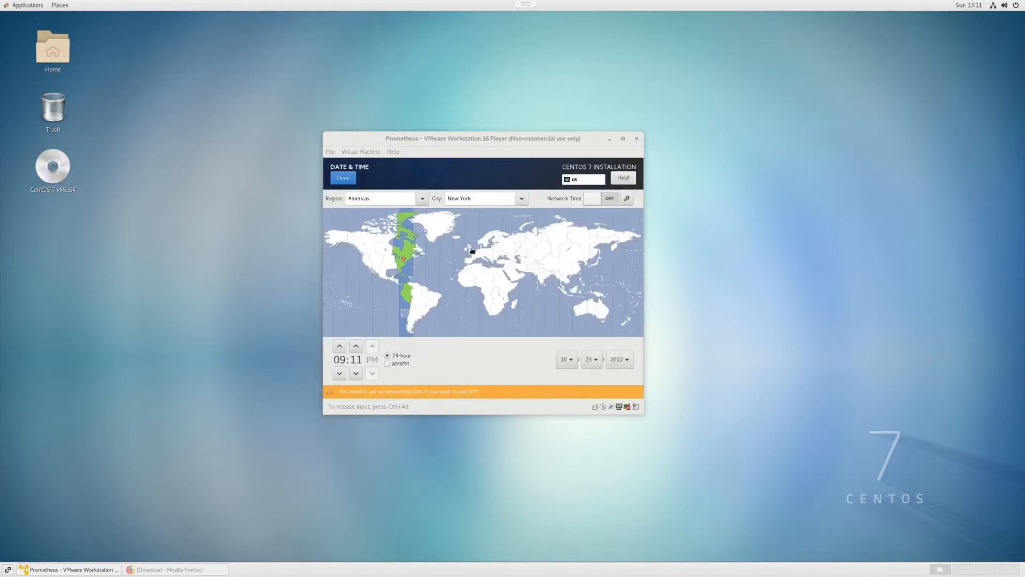
click(472, 250)
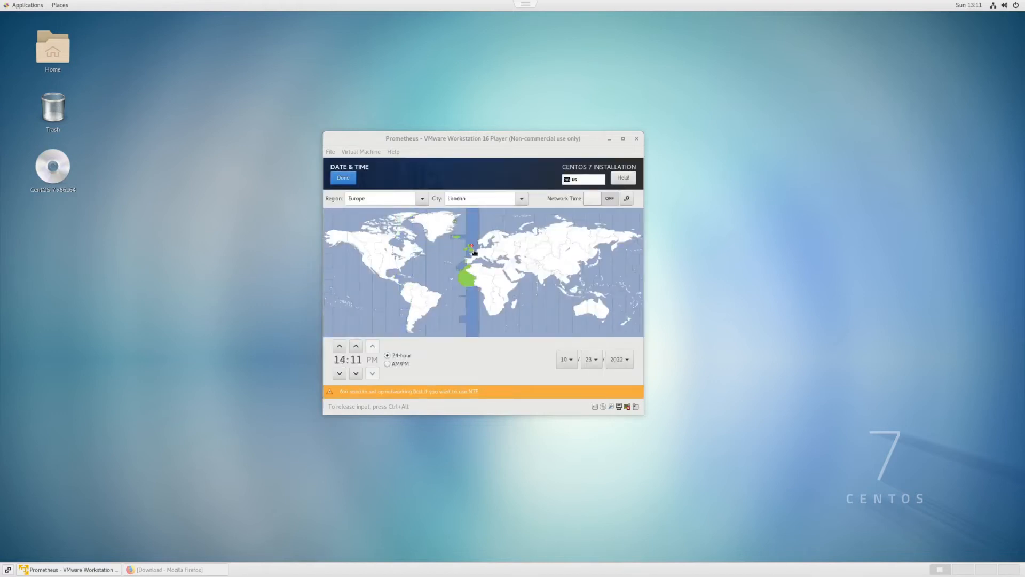
click(343, 180)
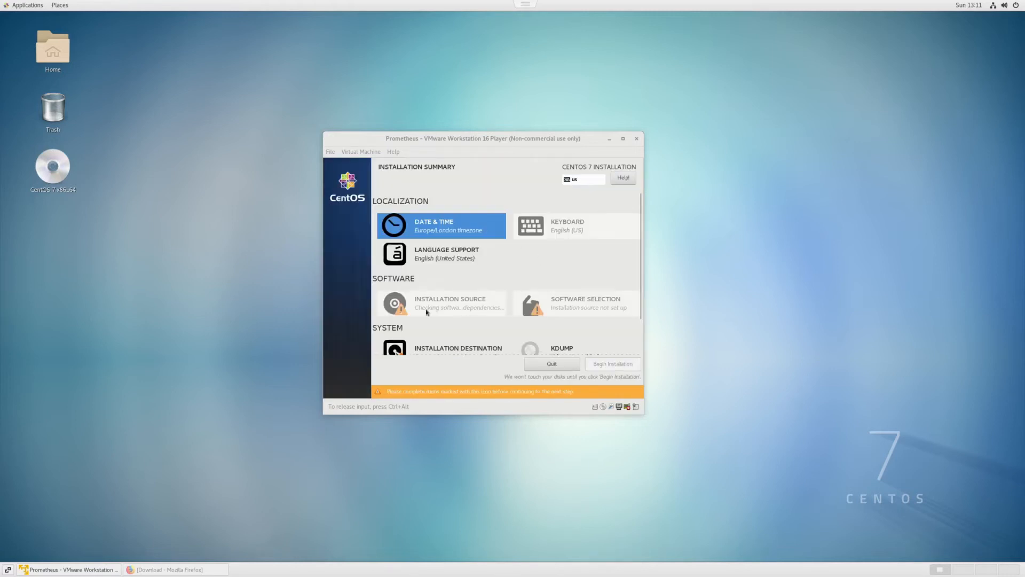
Open Software Selection and choose Development and Creative Workstation as the base environment
scroll(534, 307, down, 2)
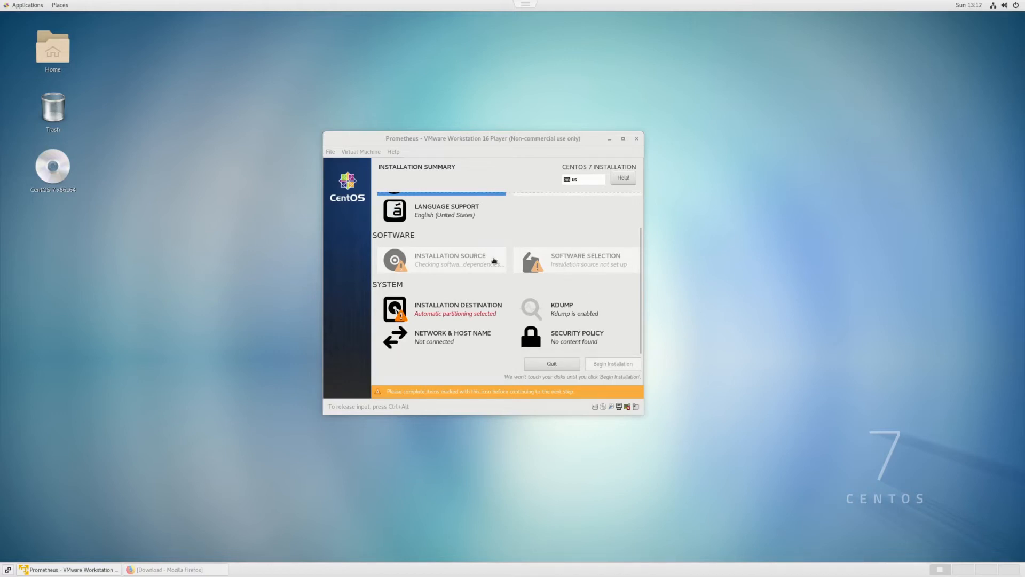
click(587, 261)
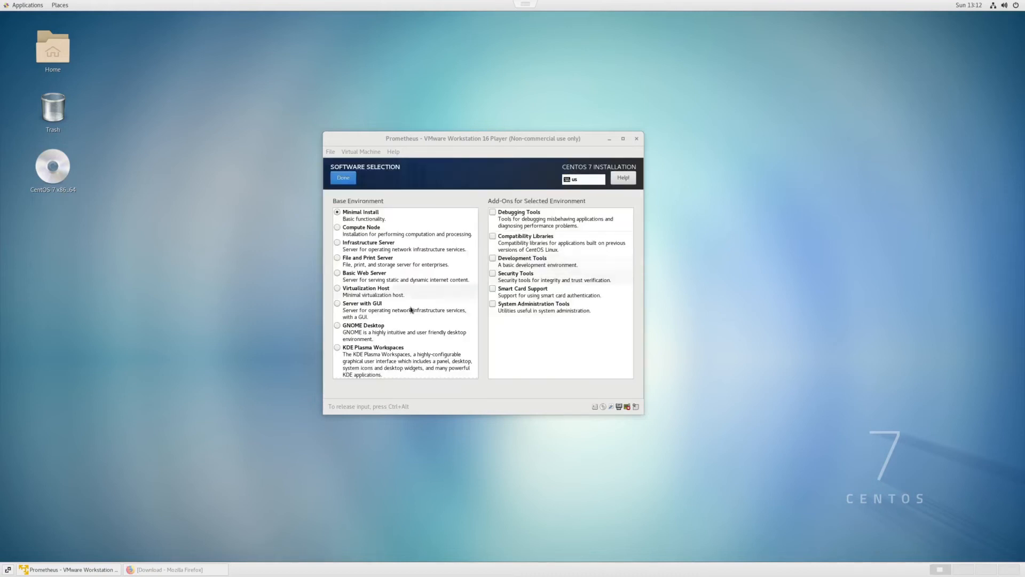
scroll(411, 310, down, 2)
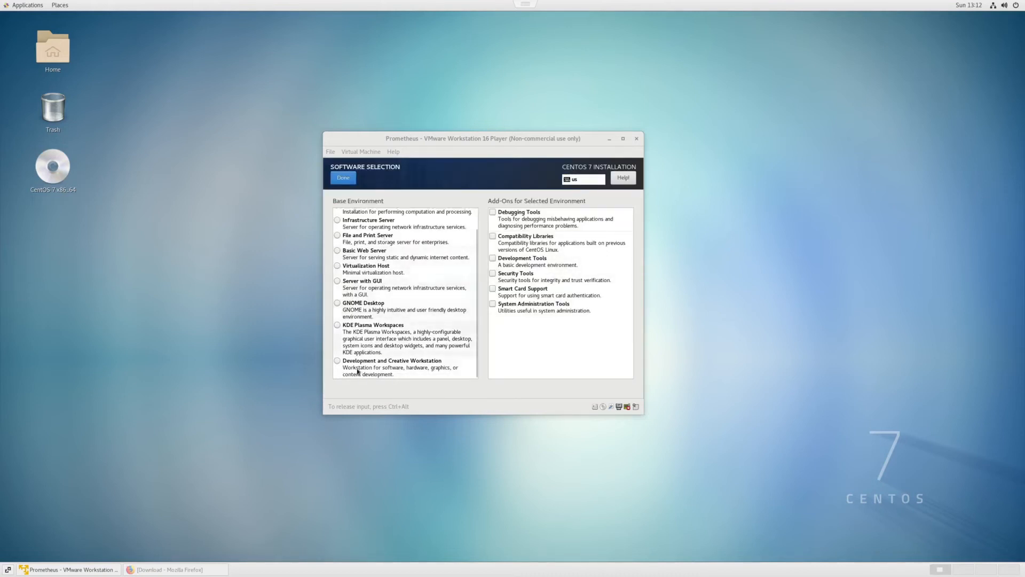
click(345, 364)
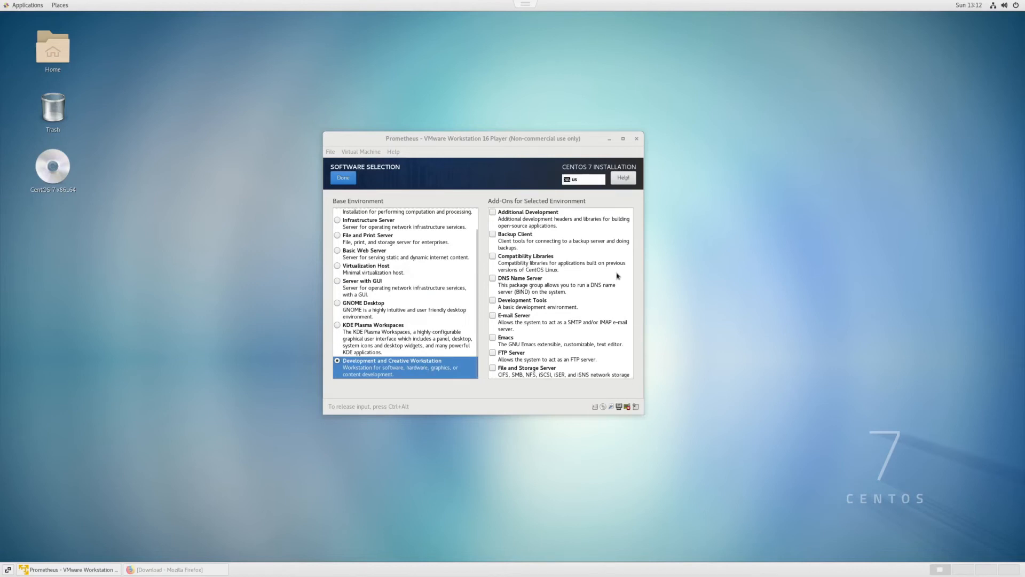
Add Compatibility Libraries, DNS Name Server, Development Tools, File and Storage Server and Hardware Monitoring Utilities add-ons
click(543, 261)
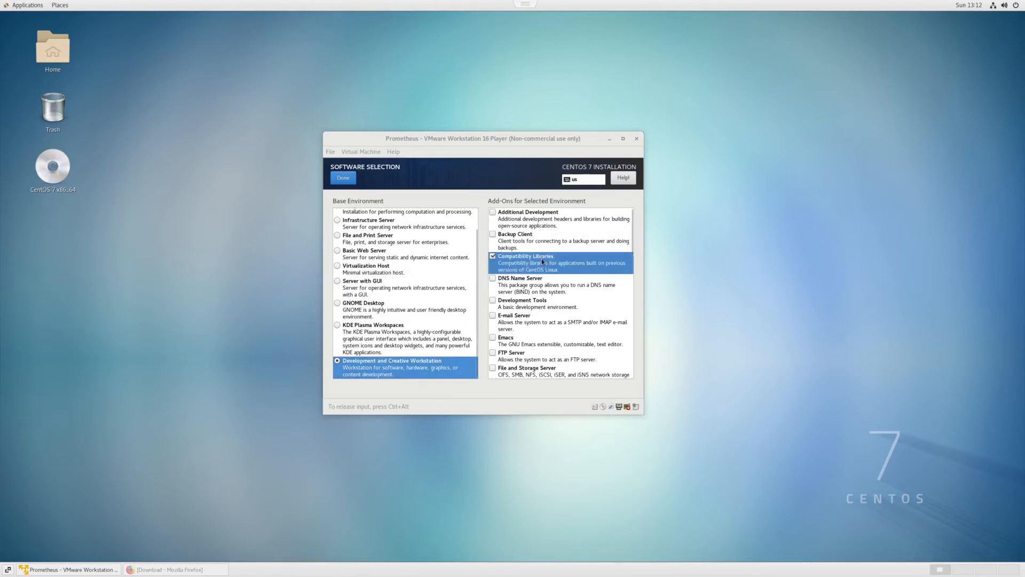
click(530, 284)
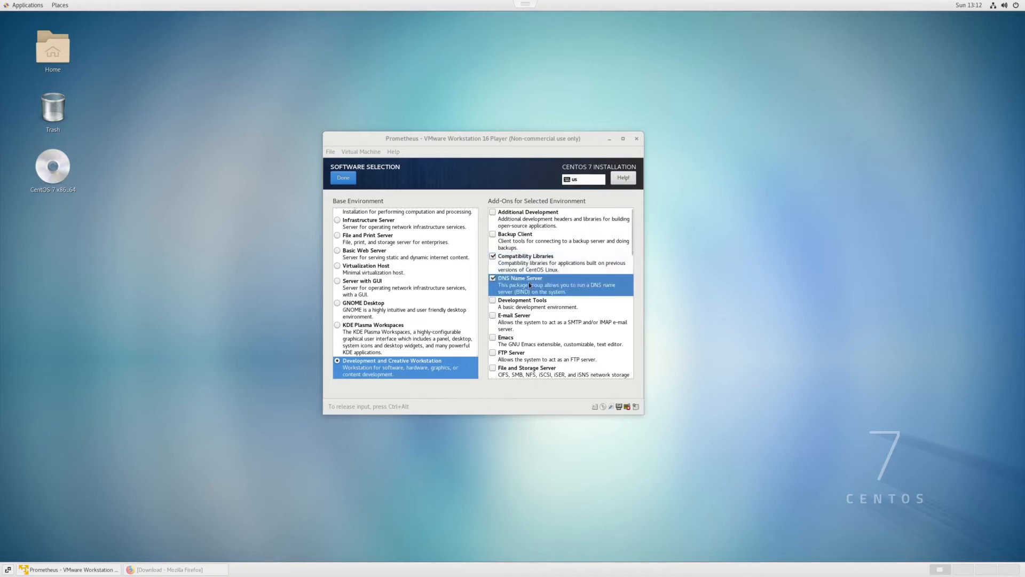
click(527, 302)
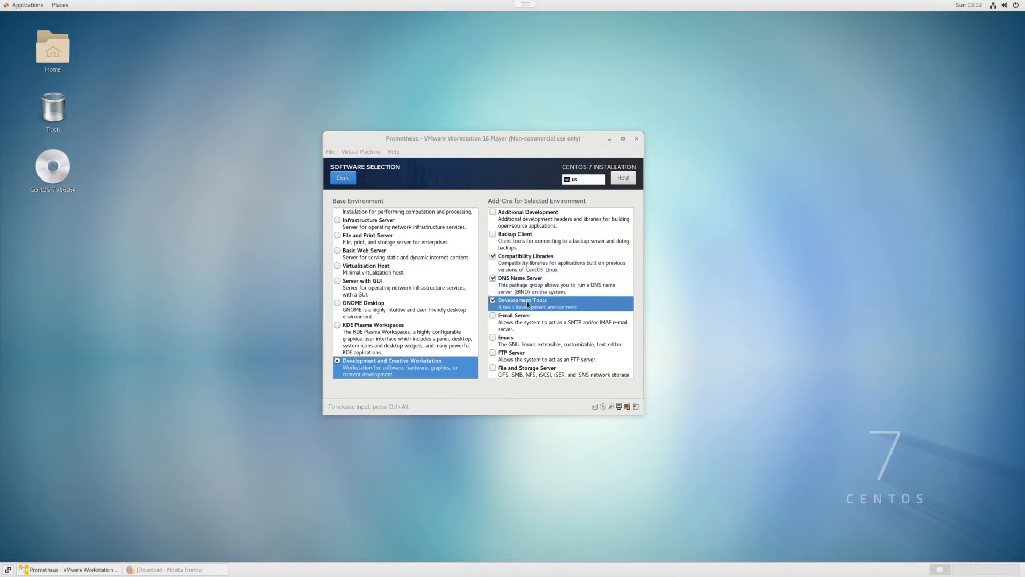
click(528, 369)
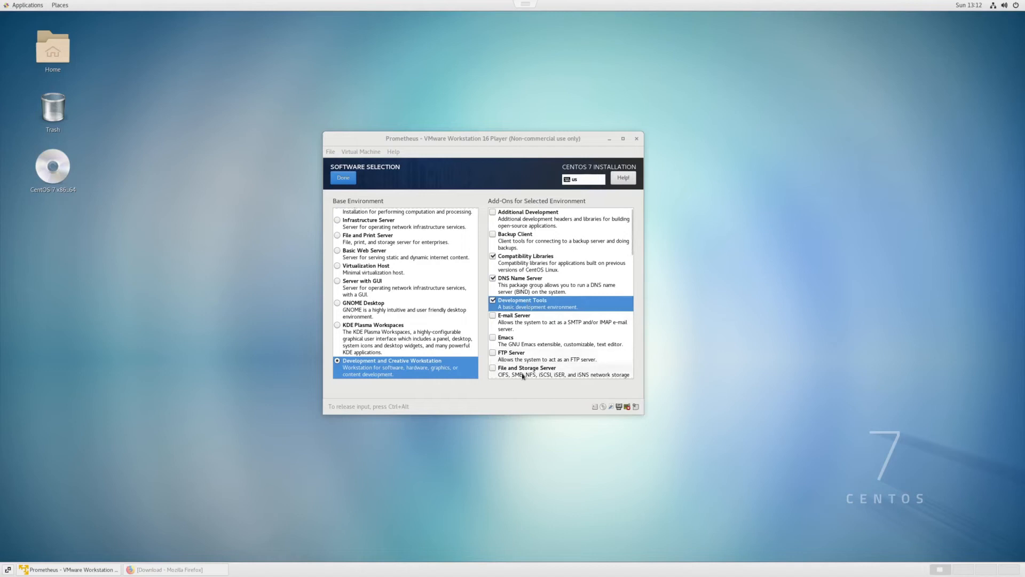
scroll(531, 346, down, 3)
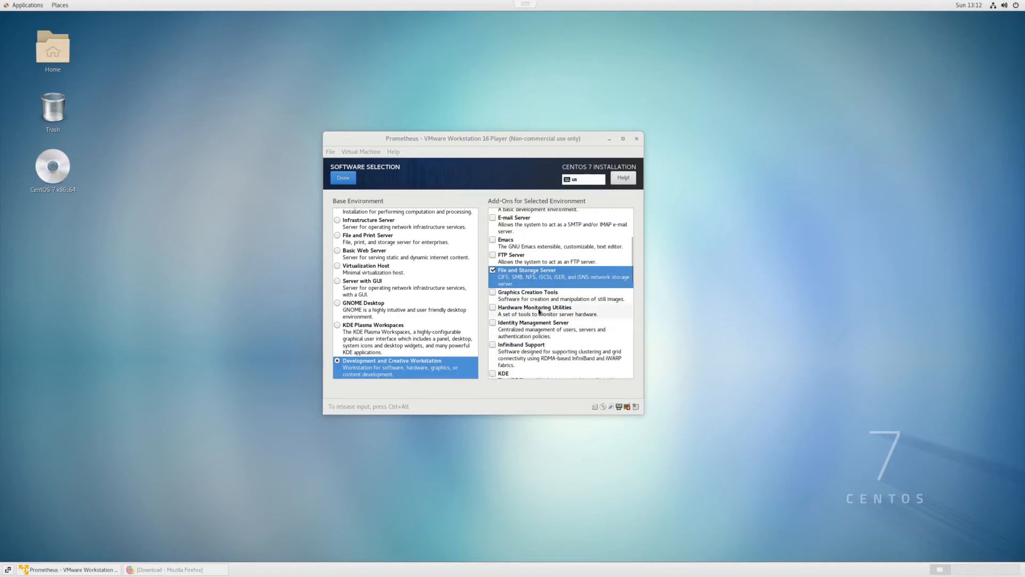
click(539, 311)
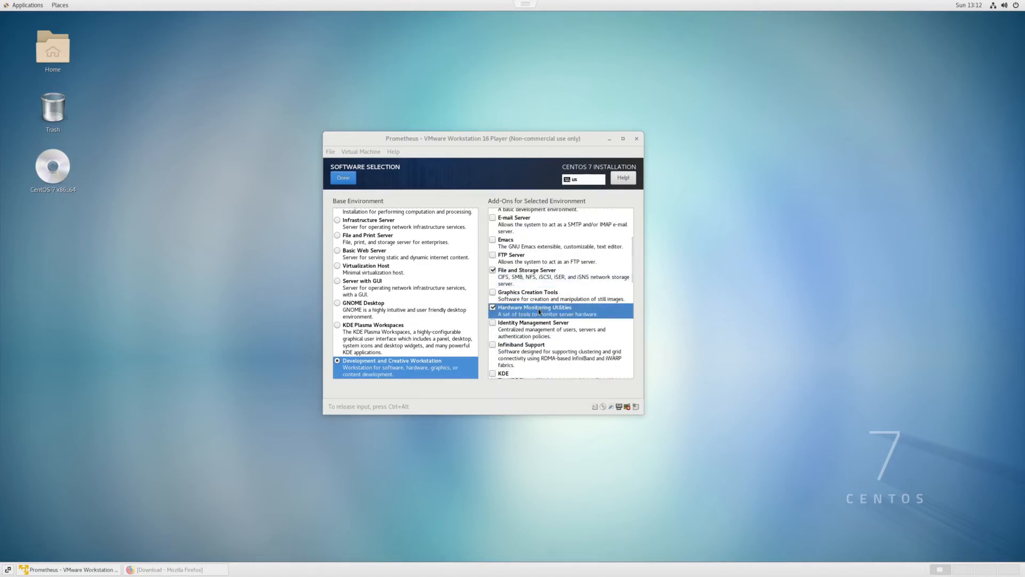
Add Network File System Client, Office Suite and Productivity, Platform Development and Virtualization Hypervisor add-ons, then review the selection
scroll(534, 347, down, 3)
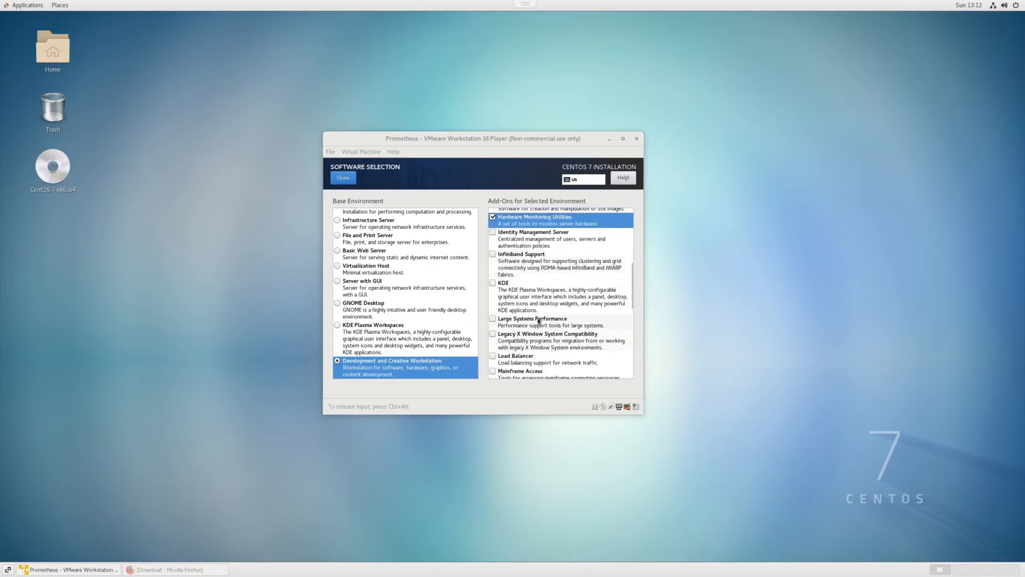
scroll(535, 346, down, 2)
click(540, 342)
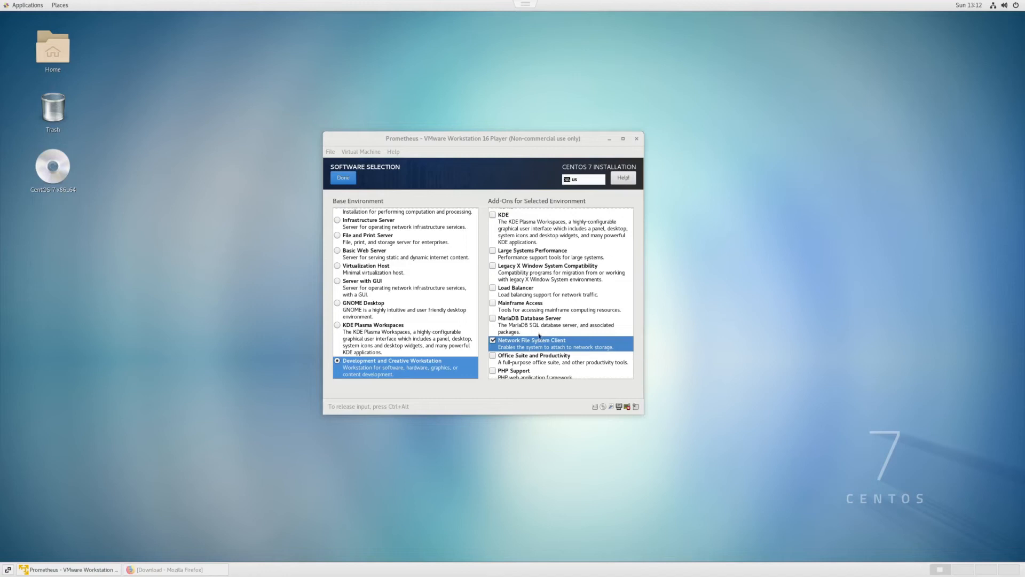
scroll(539, 305, down, 2)
click(530, 314)
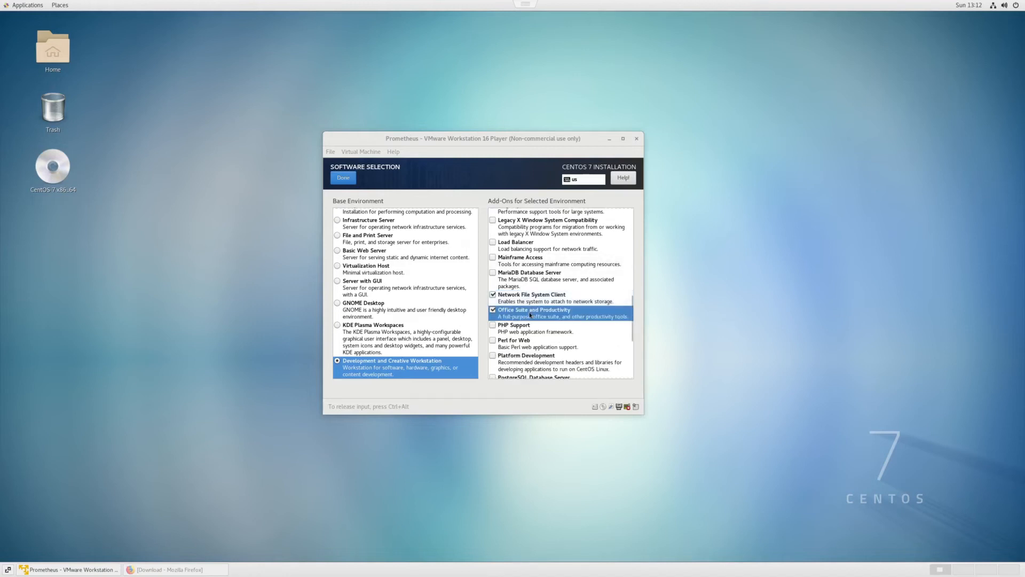
scroll(530, 314, down, 5)
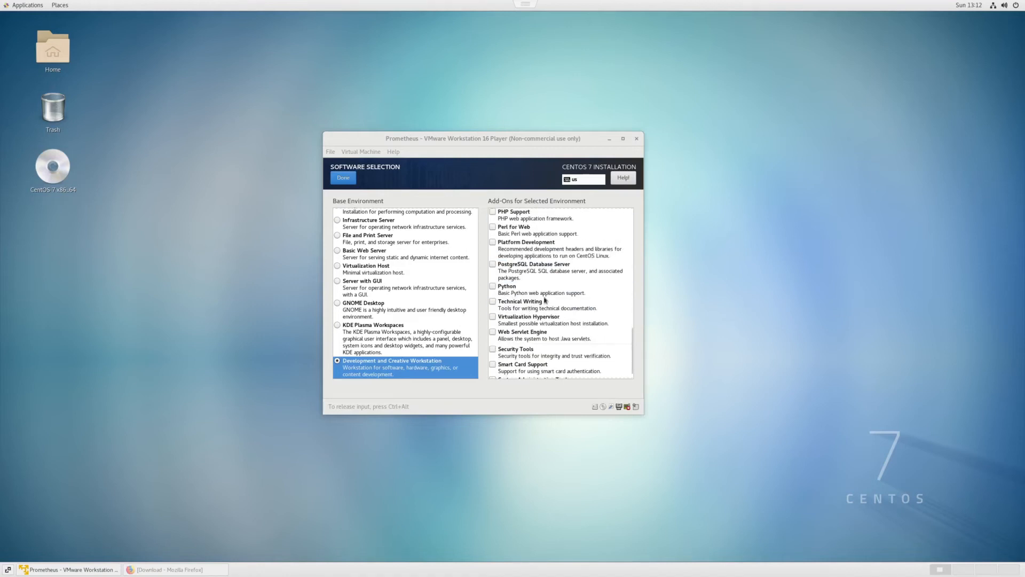
click(549, 247)
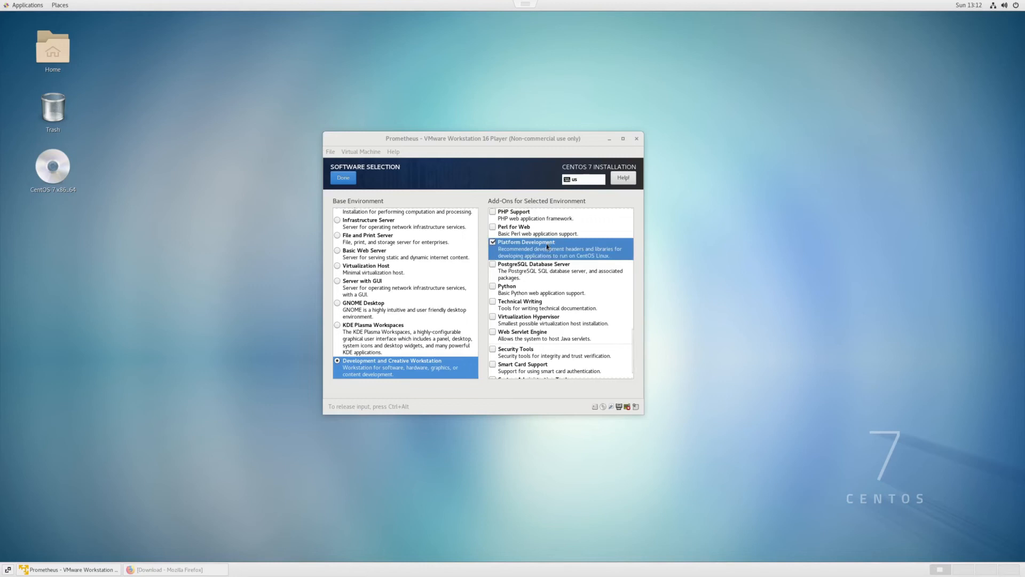
click(550, 317)
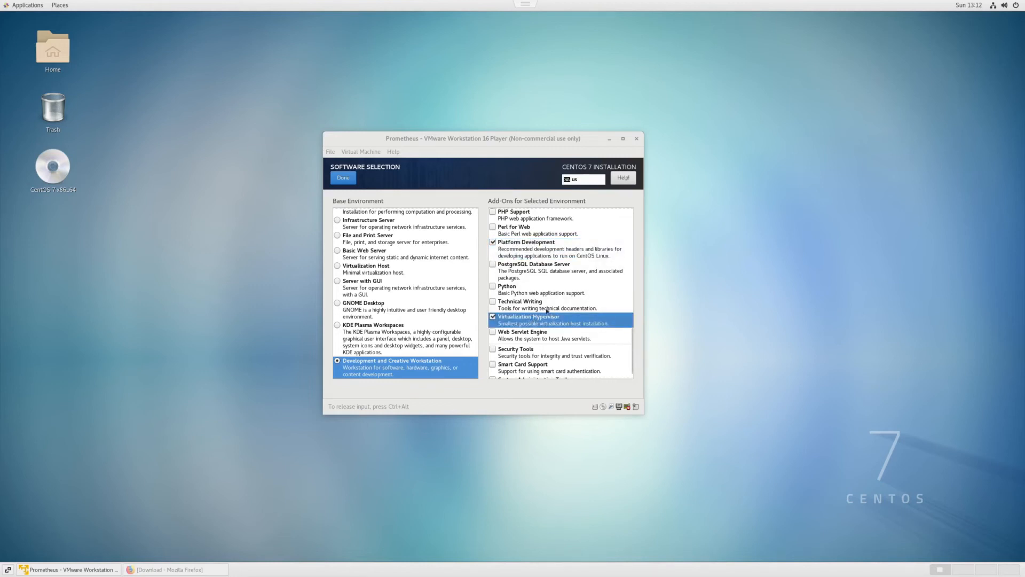
scroll(547, 307, up, 13)
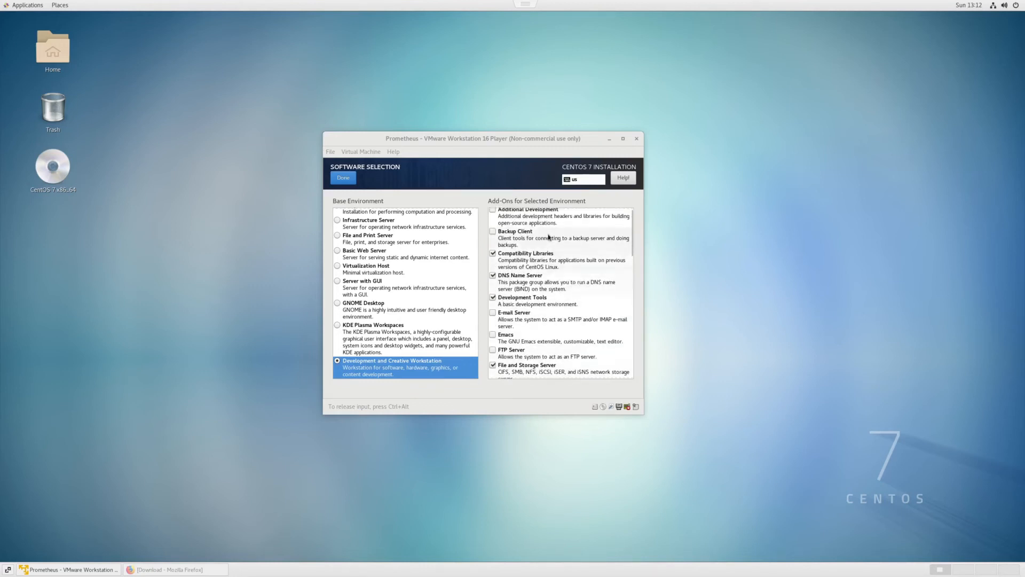
scroll(550, 294, down, 11)
scroll(551, 297, down, 8)
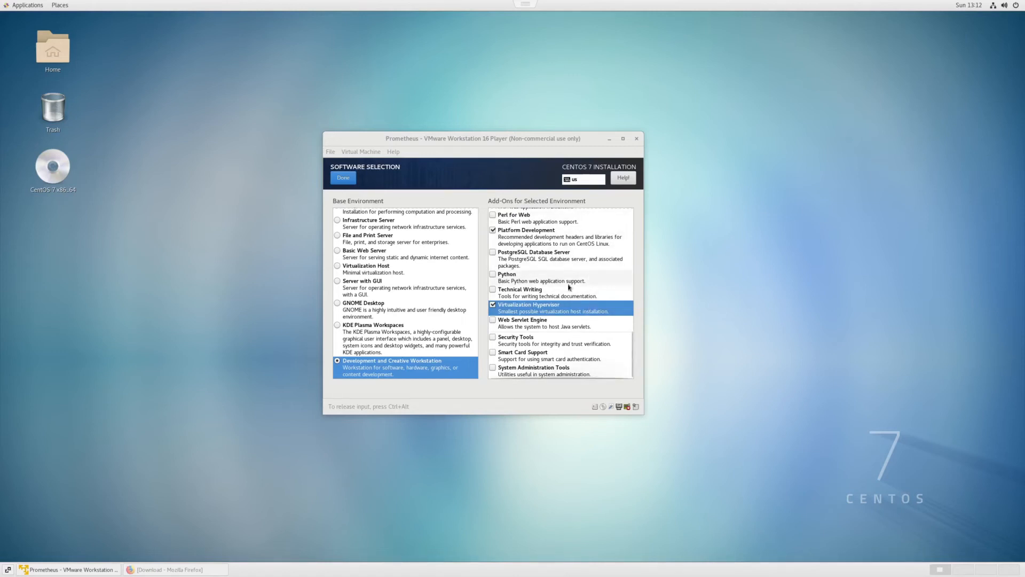
scroll(571, 288, up, 5)
scroll(570, 288, up, 10)
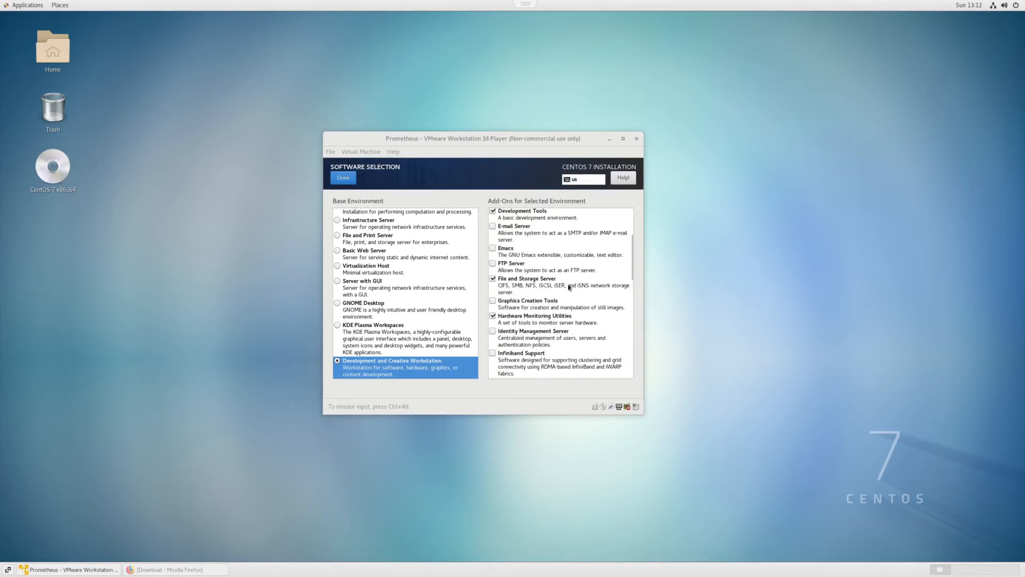
scroll(567, 265, down, 8)
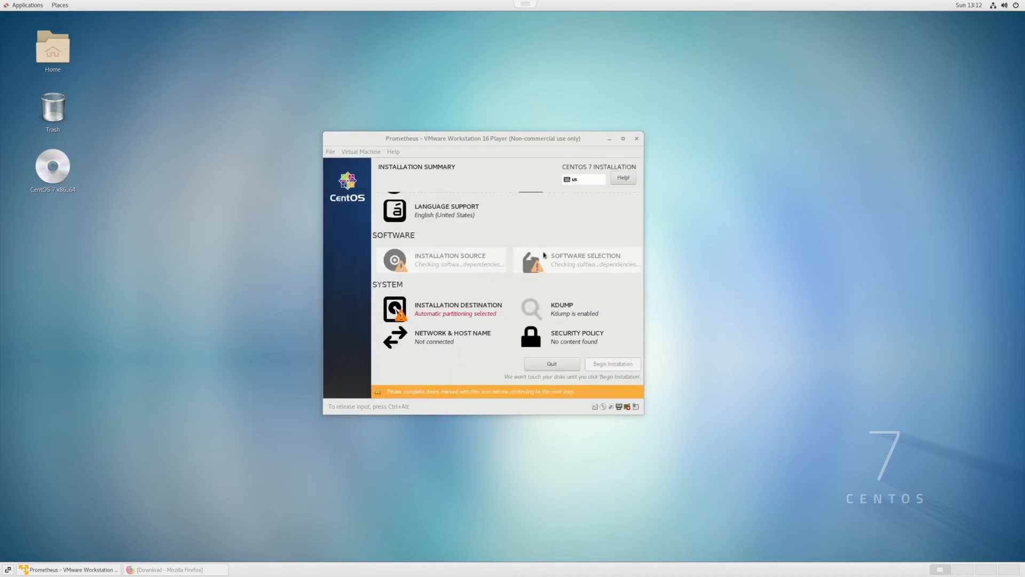
Open Installation Destination, choose to configure partitioning manually, and create the mount points automatically
click(446, 310)
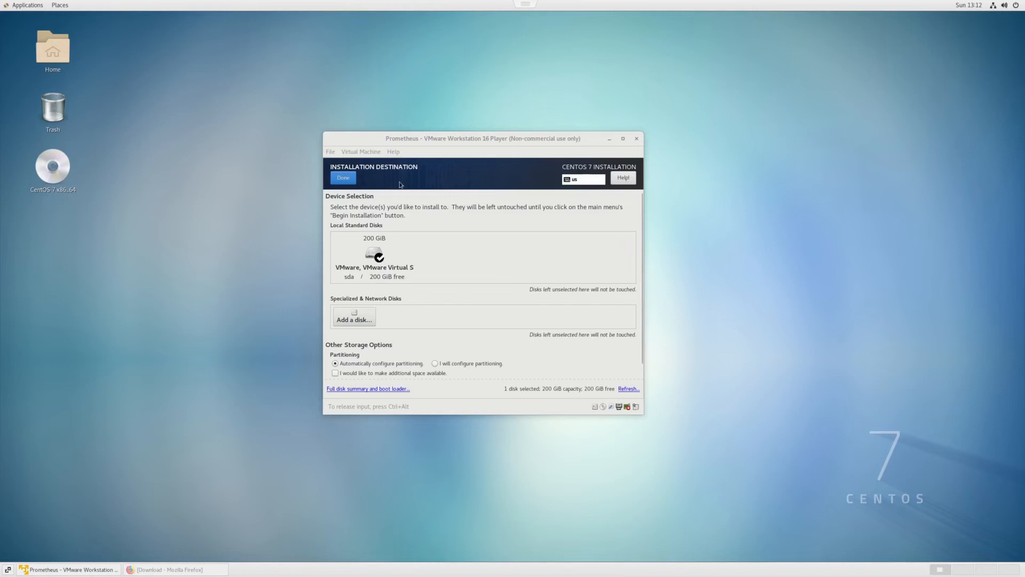
scroll(429, 368, down, 1)
click(449, 347)
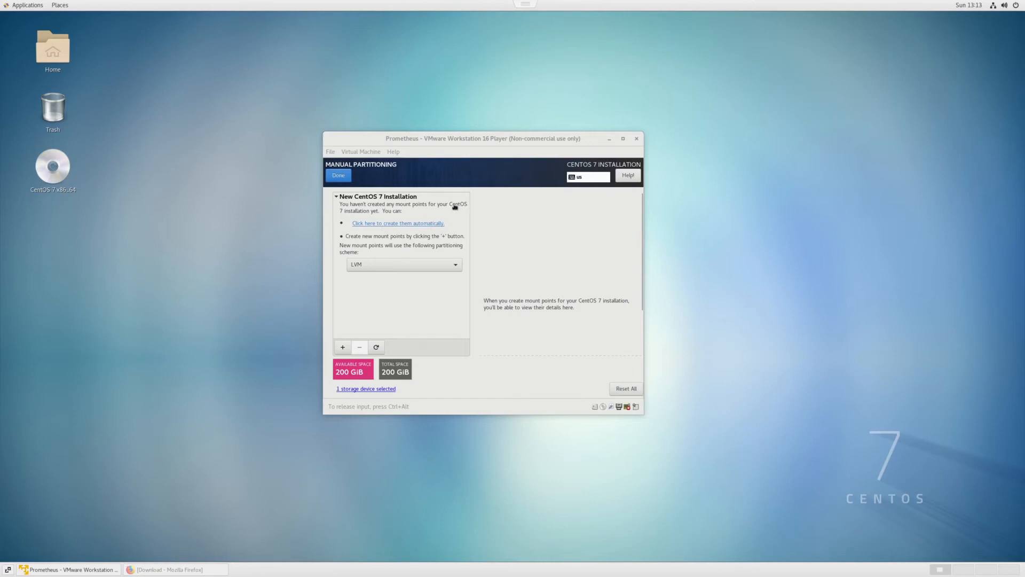
click(381, 226)
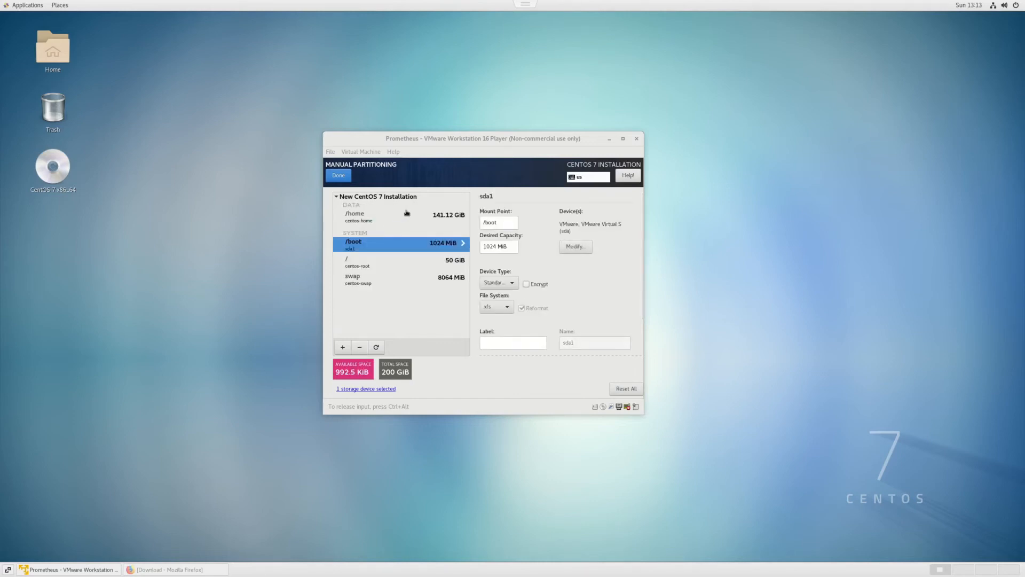
Remove the /home partition by clearing its desired capacity
click(360, 215)
drag(513, 247, 482, 247)
key(BackSpace)
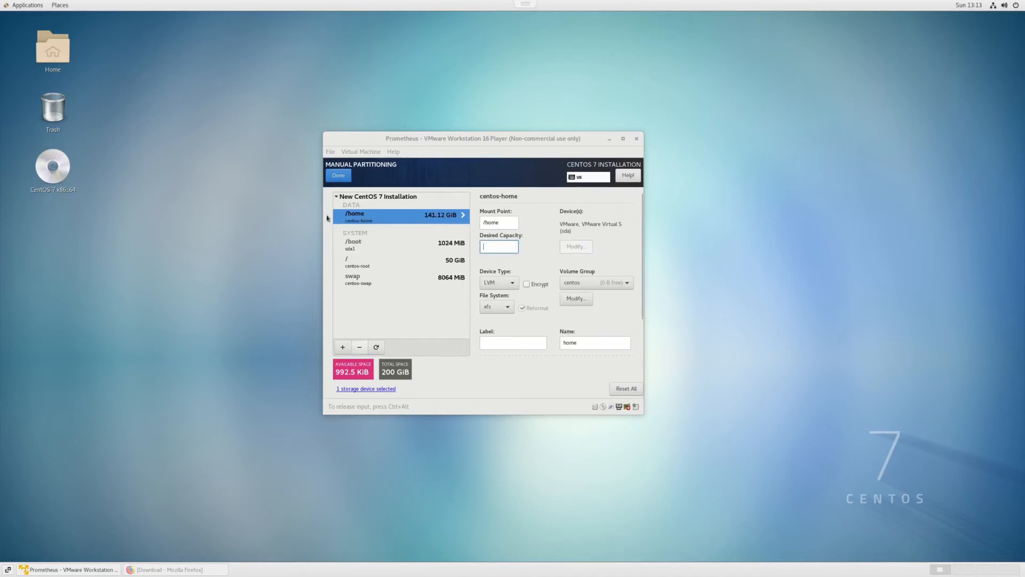
Clear the root partition's desired capacity and update its settings
click(353, 262)
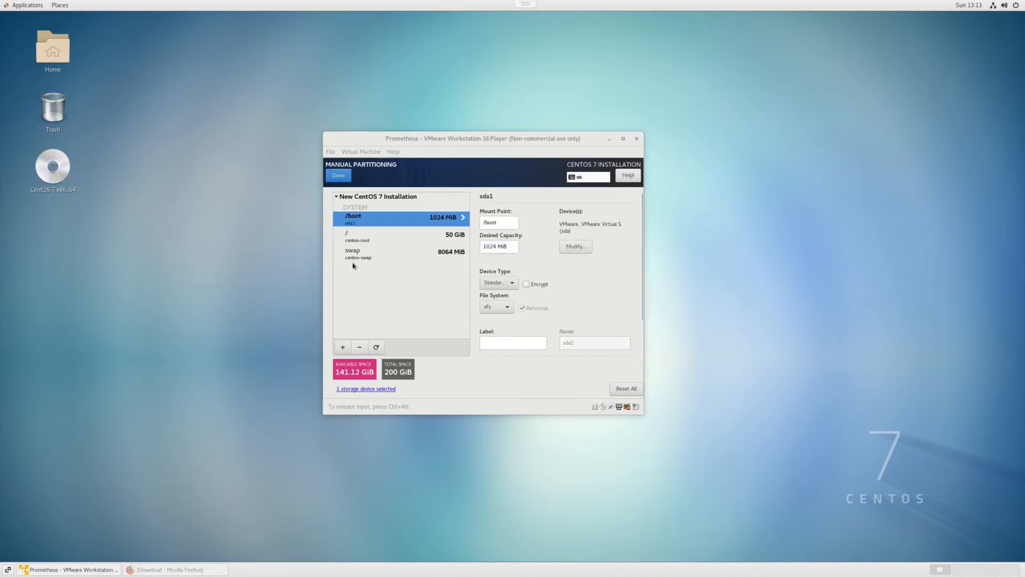
drag(513, 248, 472, 248)
key(BackSpace)
scroll(549, 277, down, 2)
click(599, 325)
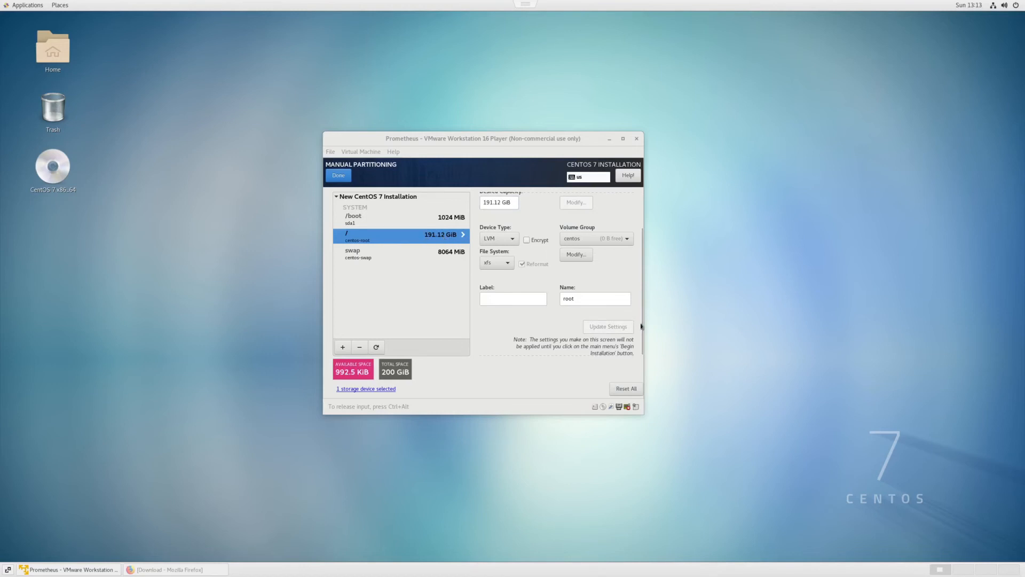
Finish manual partitioning and accept the summary of changes
key(alt+d)
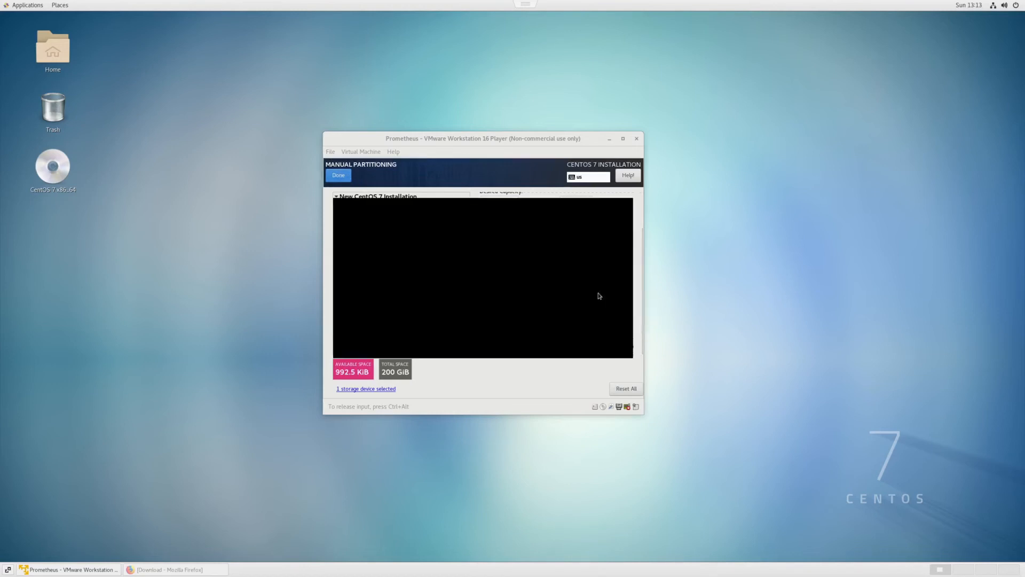
click(605, 348)
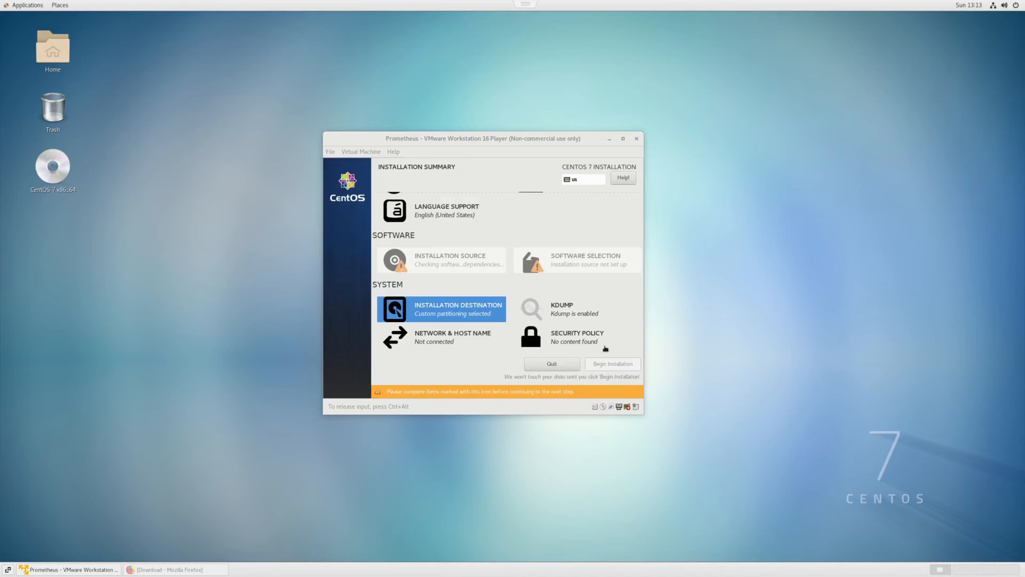
Set the host name to Prometheus.netlab.ee.port.ac.uk, apply it and return to the installation summary
click(460, 341)
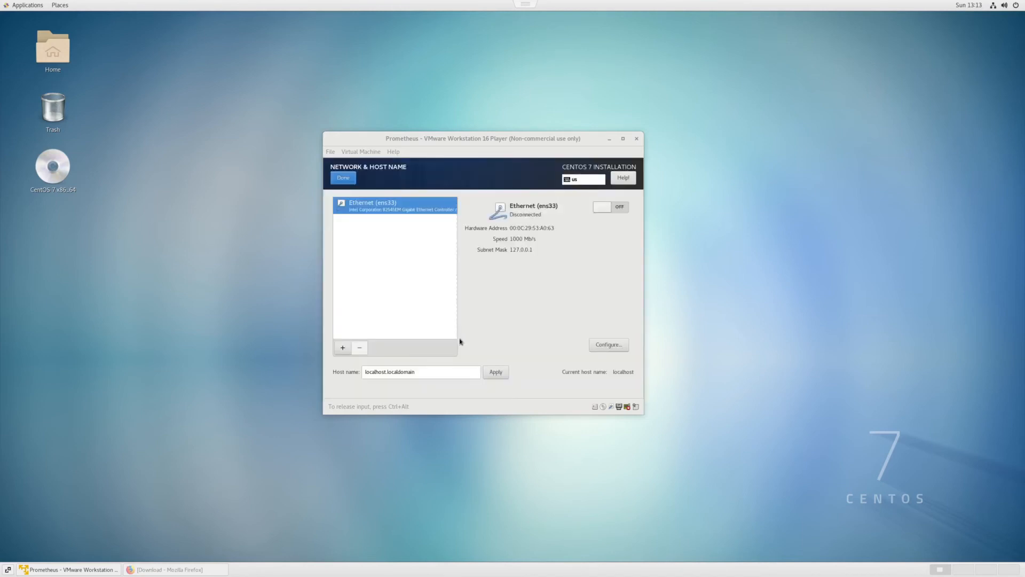
drag(443, 372, 345, 373)
click(430, 370)
double_click(433, 372)
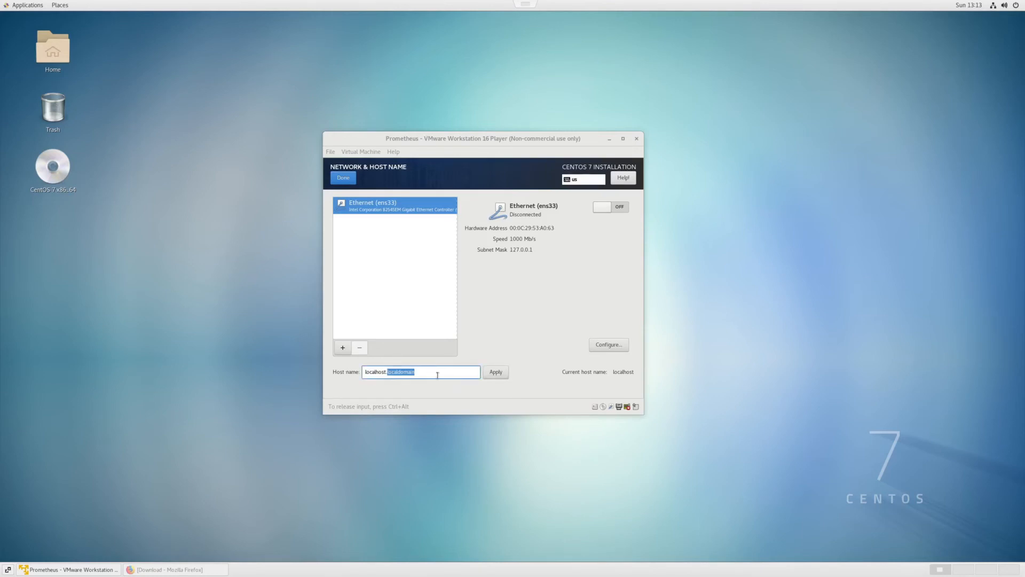
key(BackSpace)
key(BackSpace)
key(BackSpace)
click(496, 373)
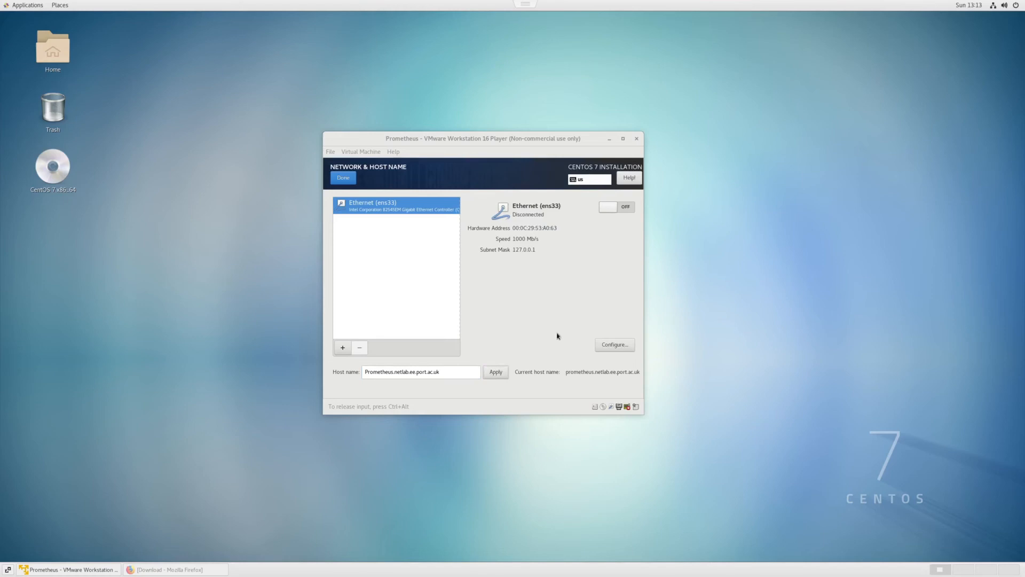
click(345, 179)
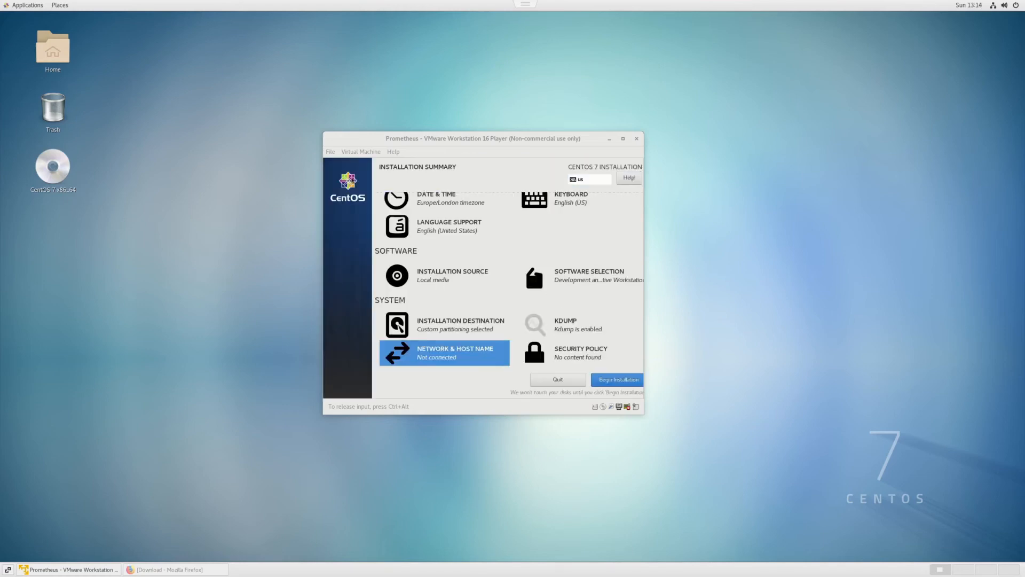
Begin the installation and set and confirm the root password
click(621, 383)
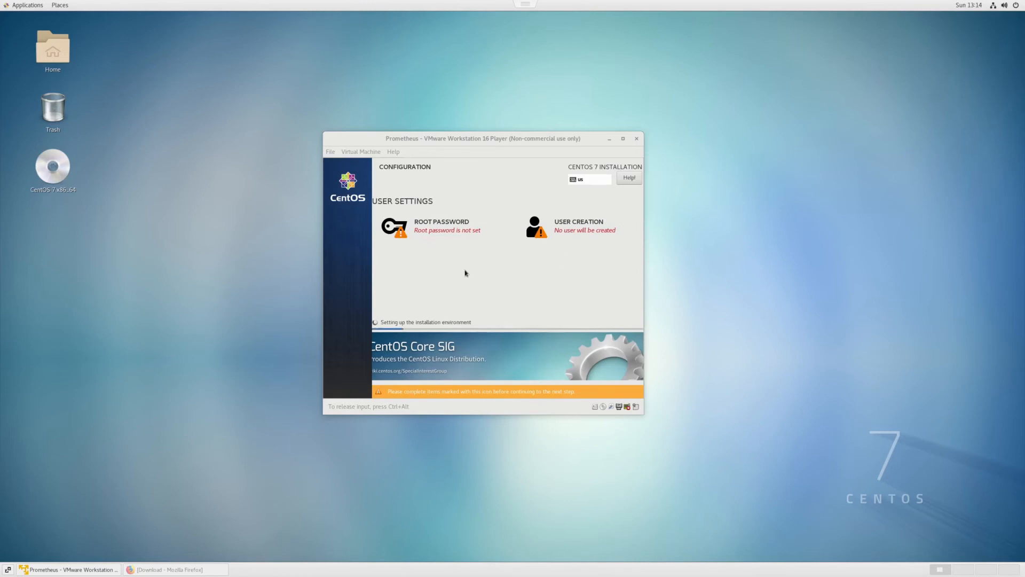
click(437, 231)
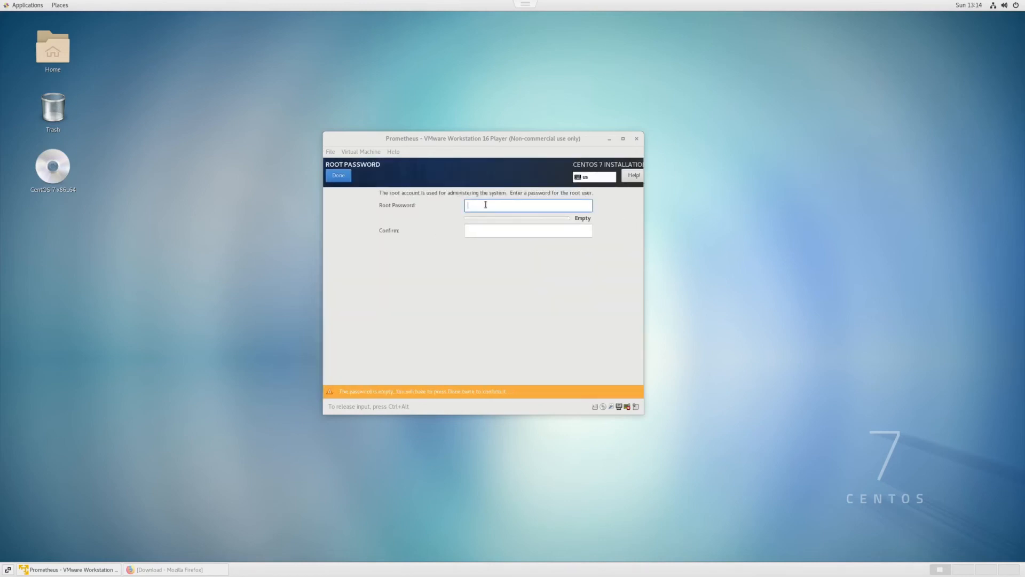
text(••)
key(BackSpace)
key(BackSpace)
key(BackSpace)
key(BackSpace)
key(BackSpace)
text(••••••••••)
key(Tab)
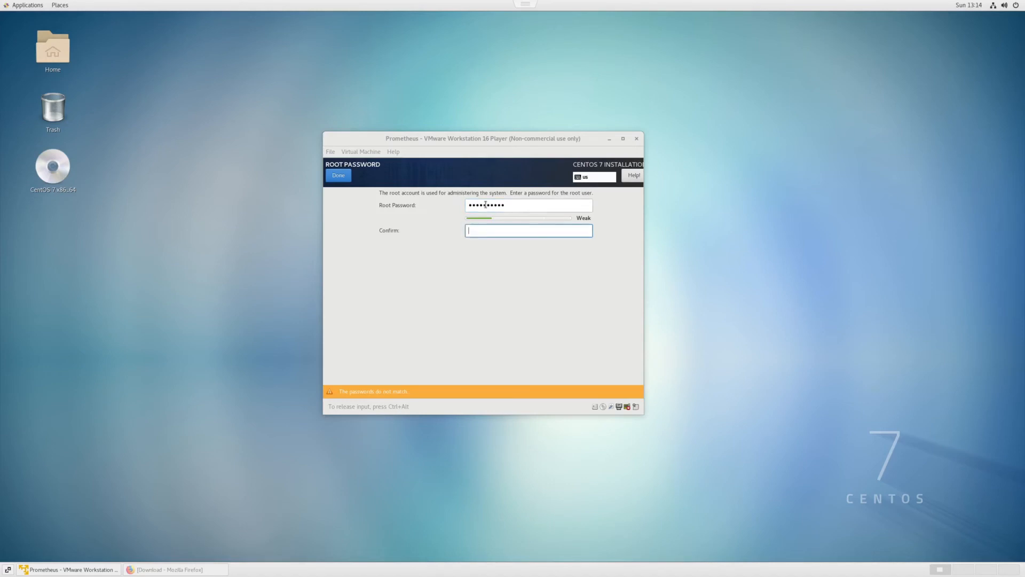
text(••••••••••)
click(342, 179)
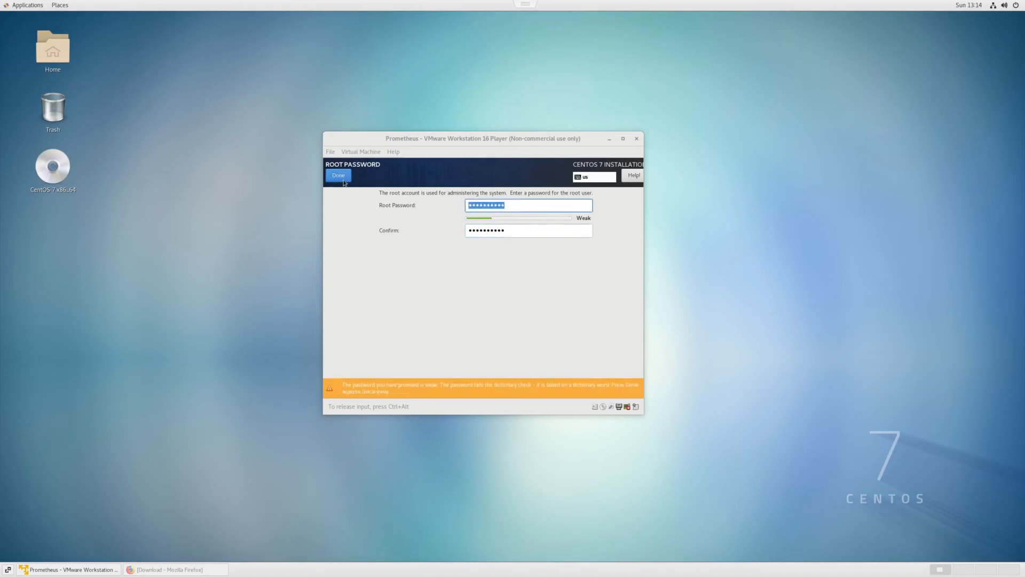
click(341, 179)
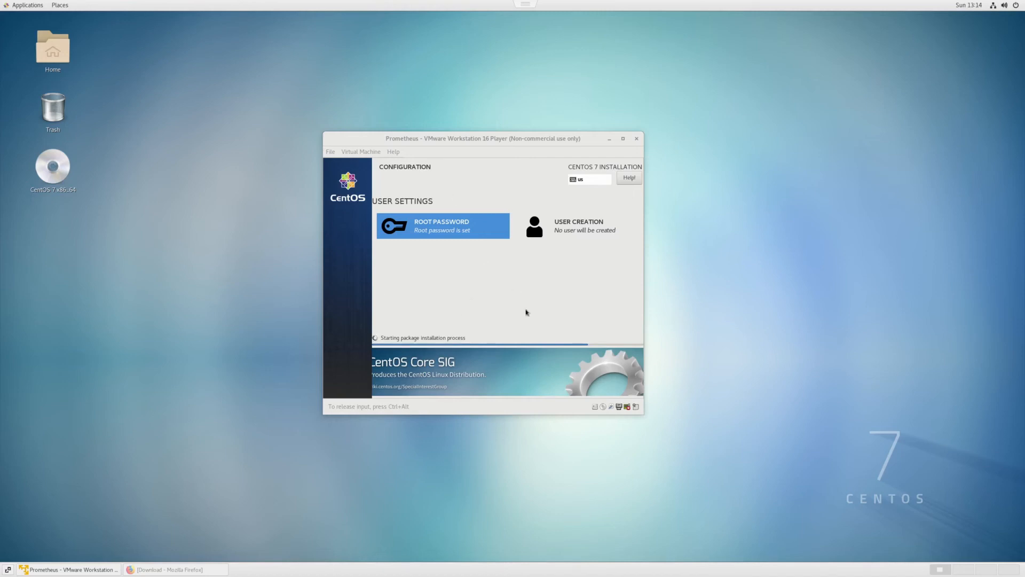
Move the installing VM's window aside and launch VMware Player from System Tools to run the Prometheus1 VM
drag(496, 138, 850, 162)
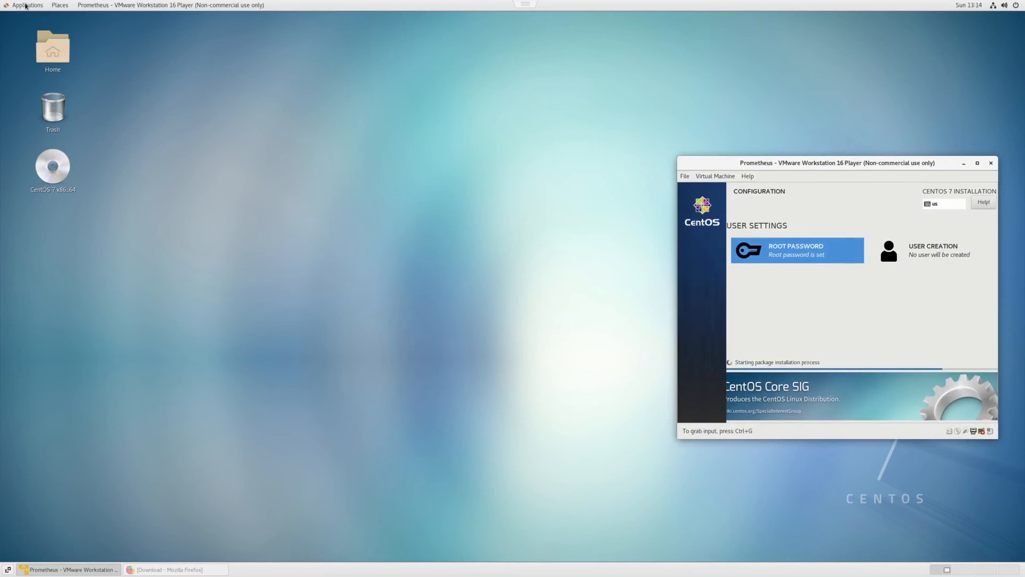
click(26, 6)
mouse_move(33, 144)
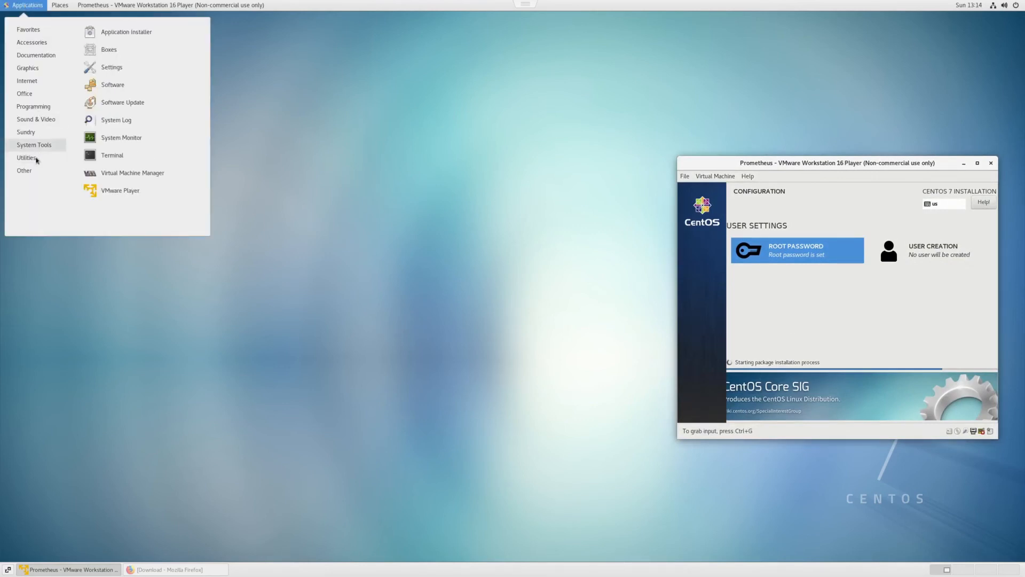
click(126, 190)
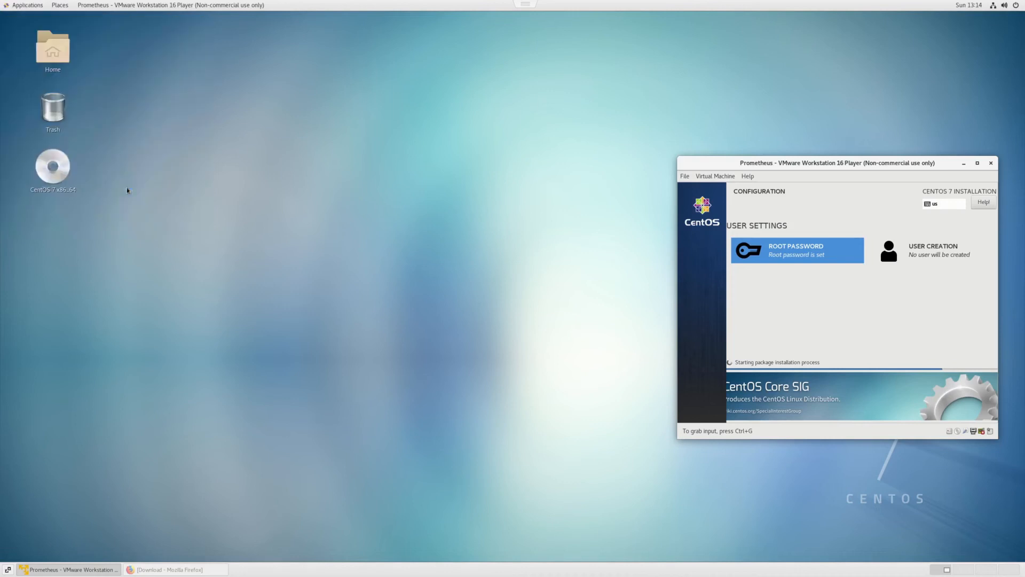
click(840, 337)
key(ctrl+alt)
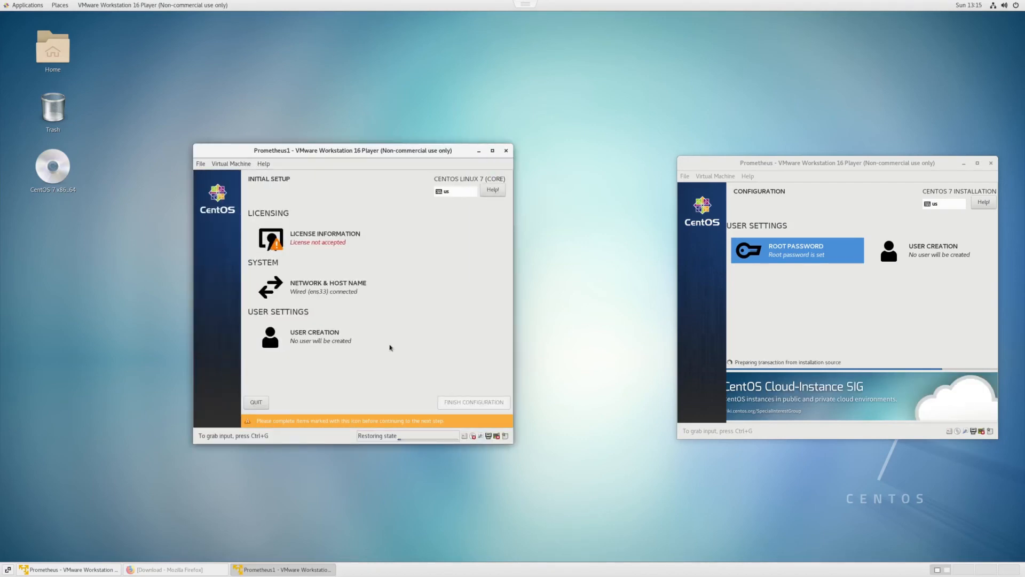
Accept the CentOS 7 licence agreement in Prometheus1's initial setup and finish the configuration
click(341, 195)
click(884, 290)
click(323, 225)
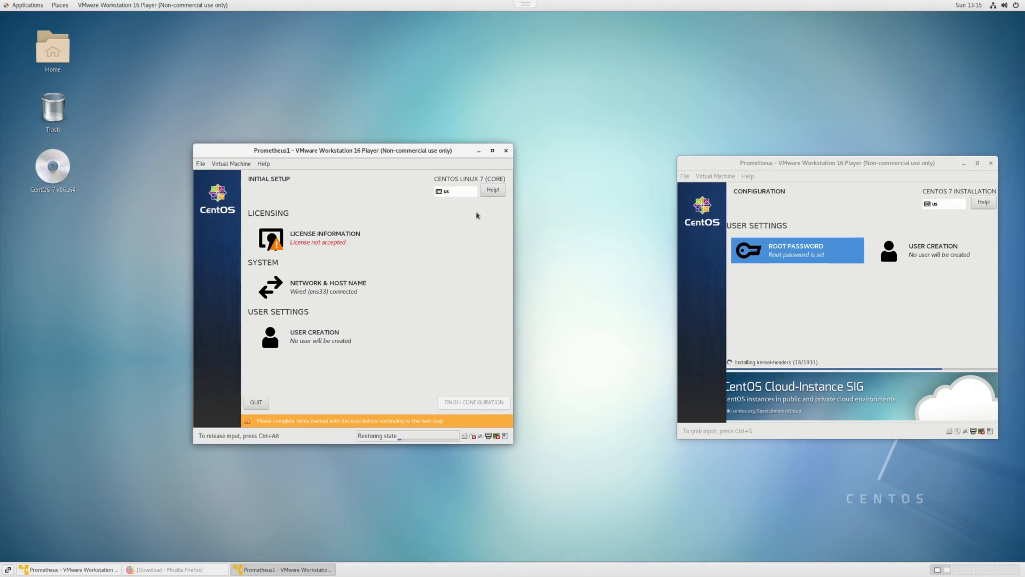
click(317, 244)
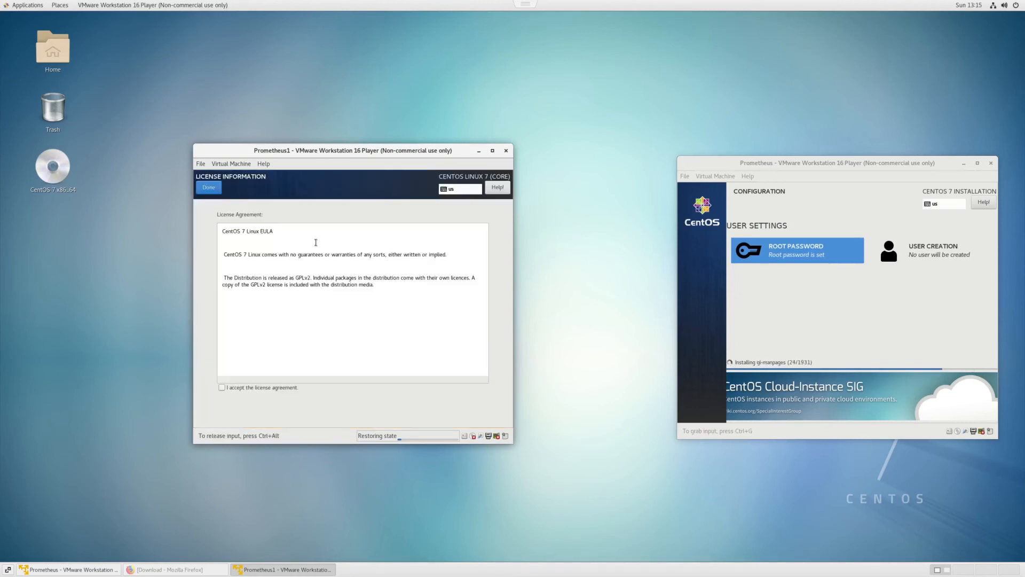
click(251, 388)
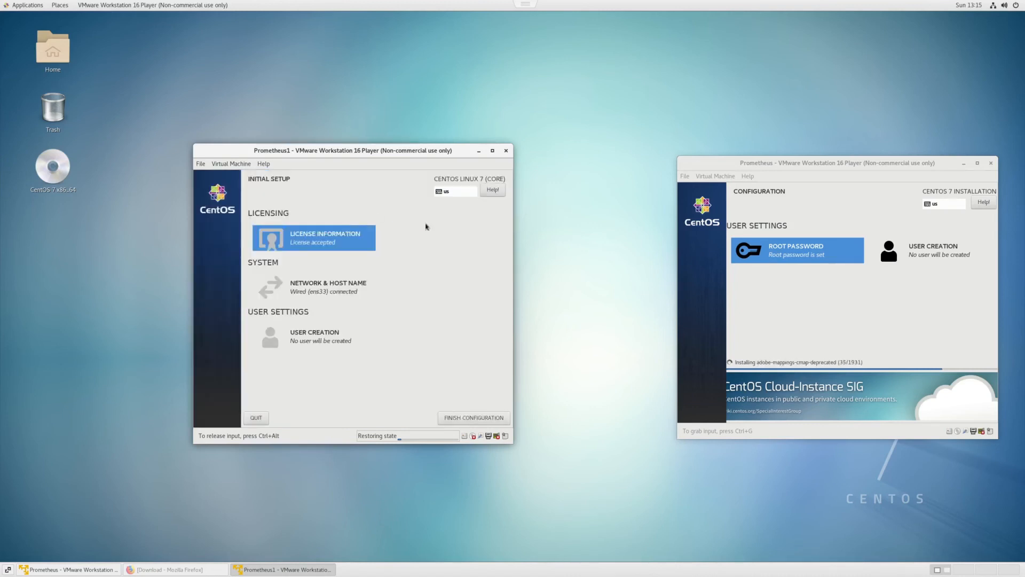
click(475, 420)
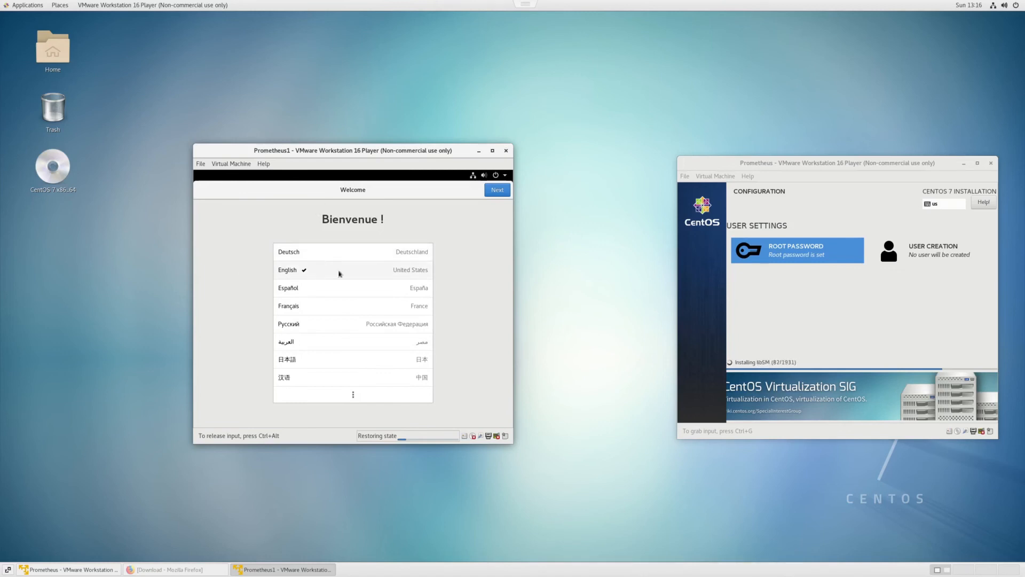
Continue through the welcome, typing and time zone pages keeping English, English (US) and London
click(502, 190)
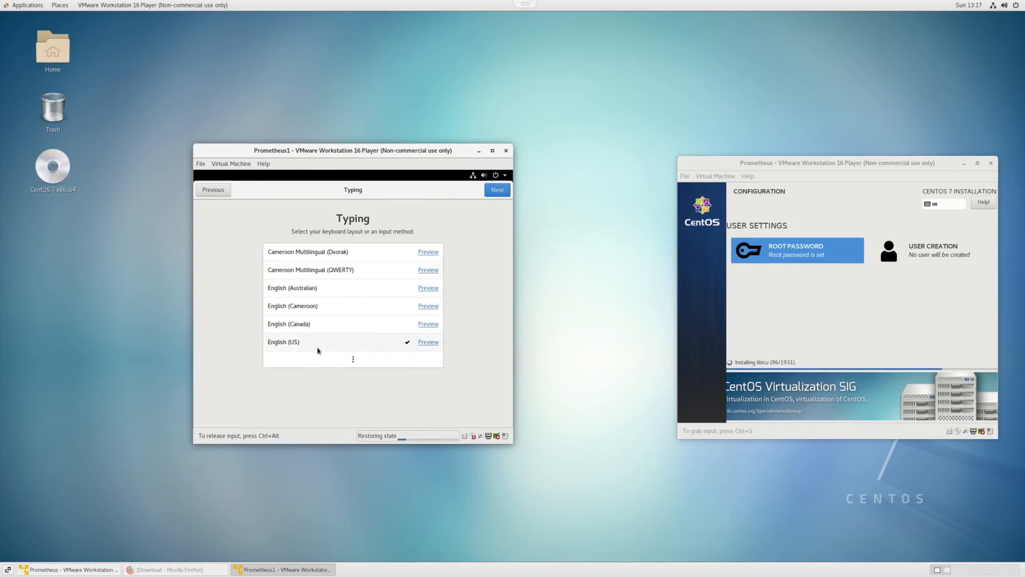
click(496, 191)
click(496, 191)
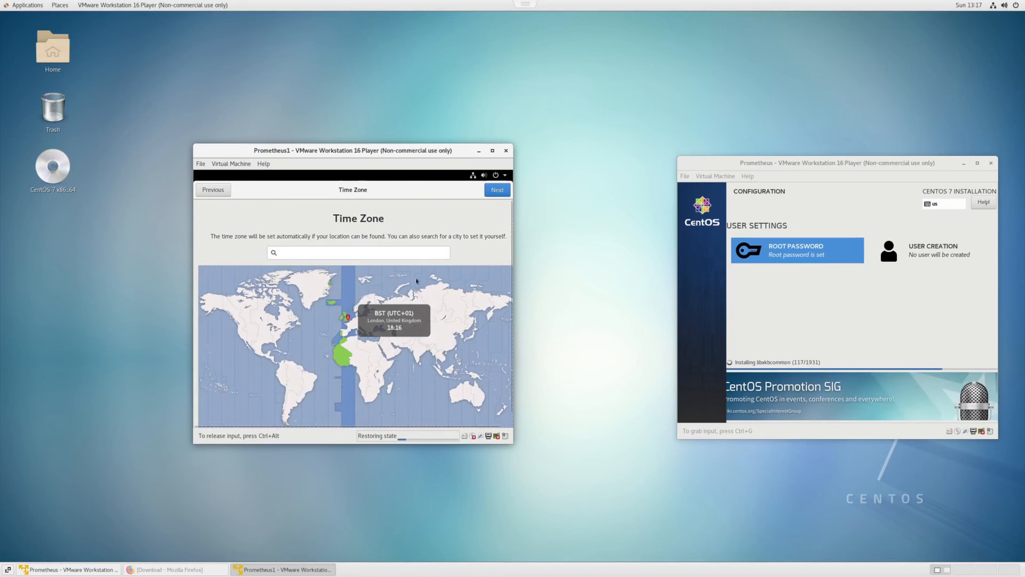
click(498, 190)
click(499, 190)
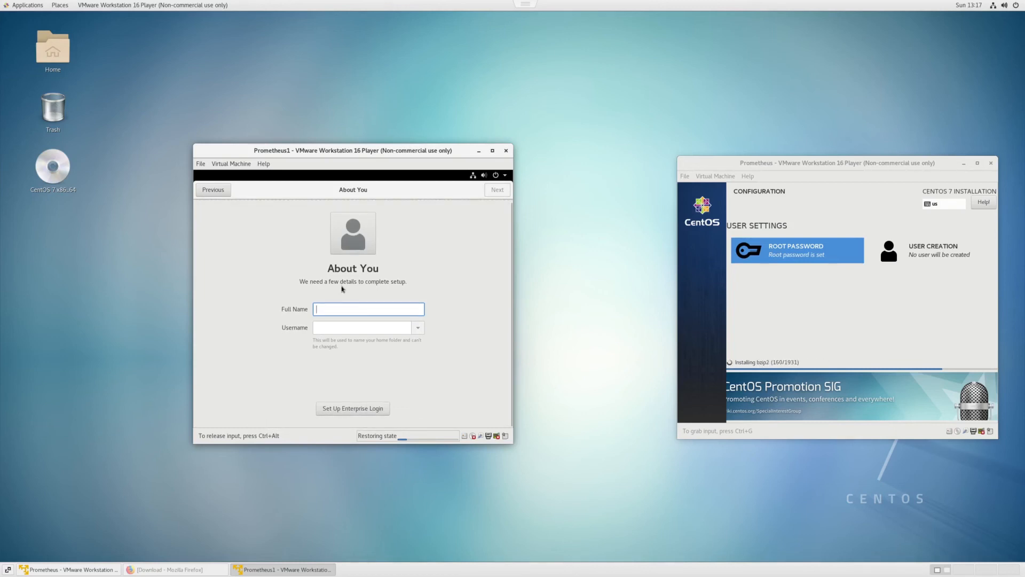
Enter DoNotUseMe as the full name, keeping username donotuseme, and continue
text(DDDoNotUseMe)
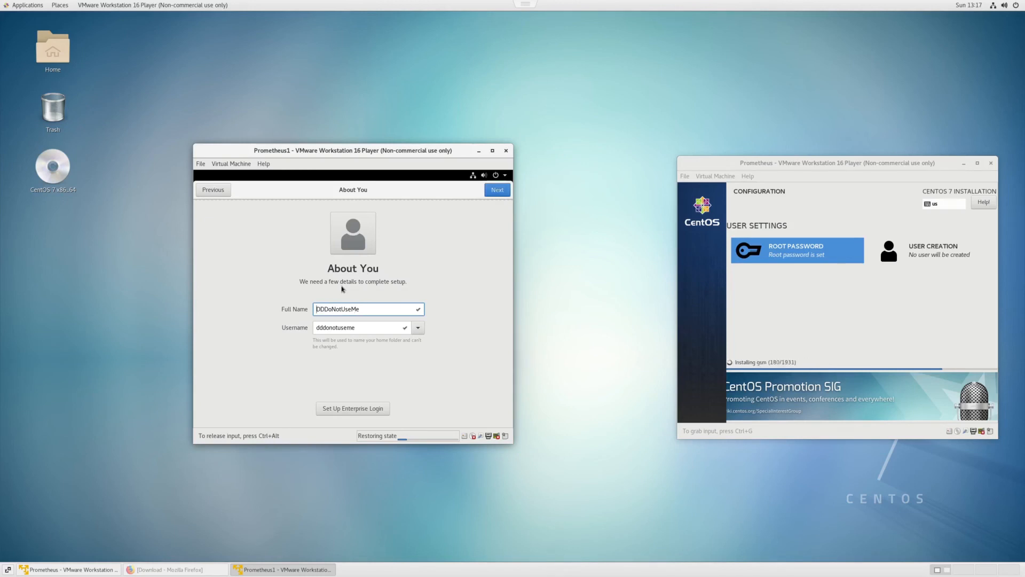
key(BackSpace)
key(BackSpace)
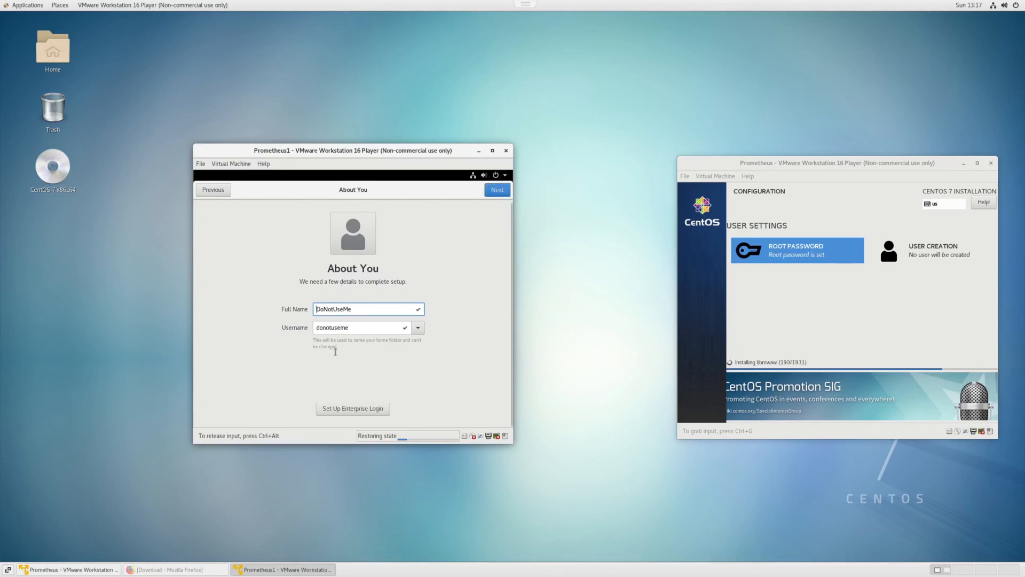
click(497, 190)
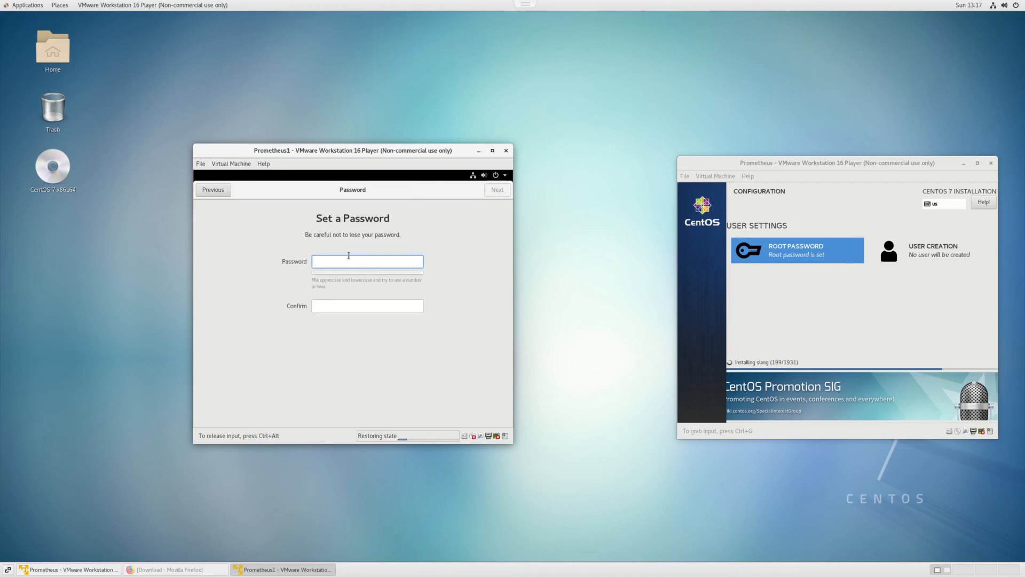
Set and confirm the new user's password and continue
text(••••••••••)
key(Tab)
text(••••••••••)
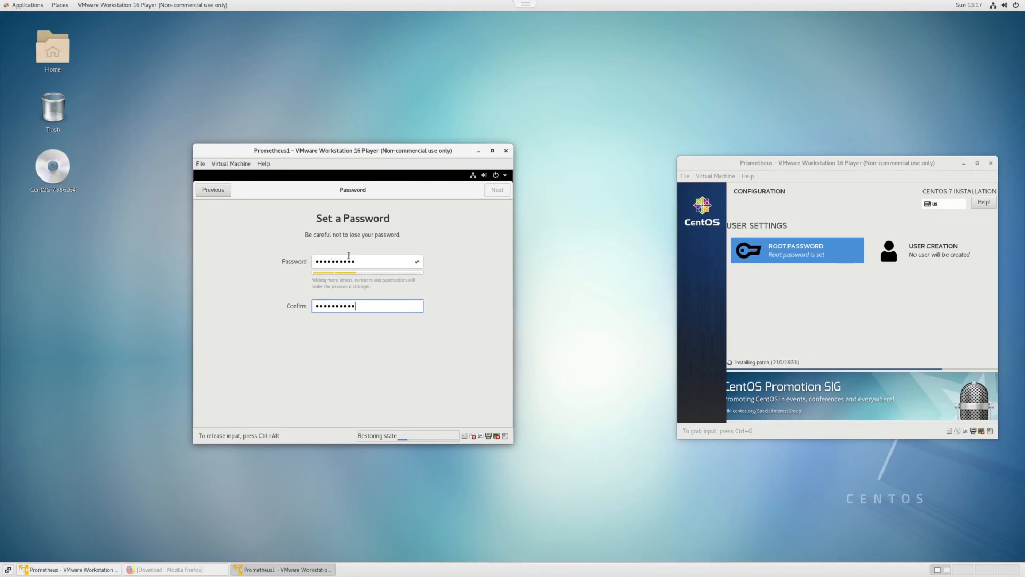
click(497, 190)
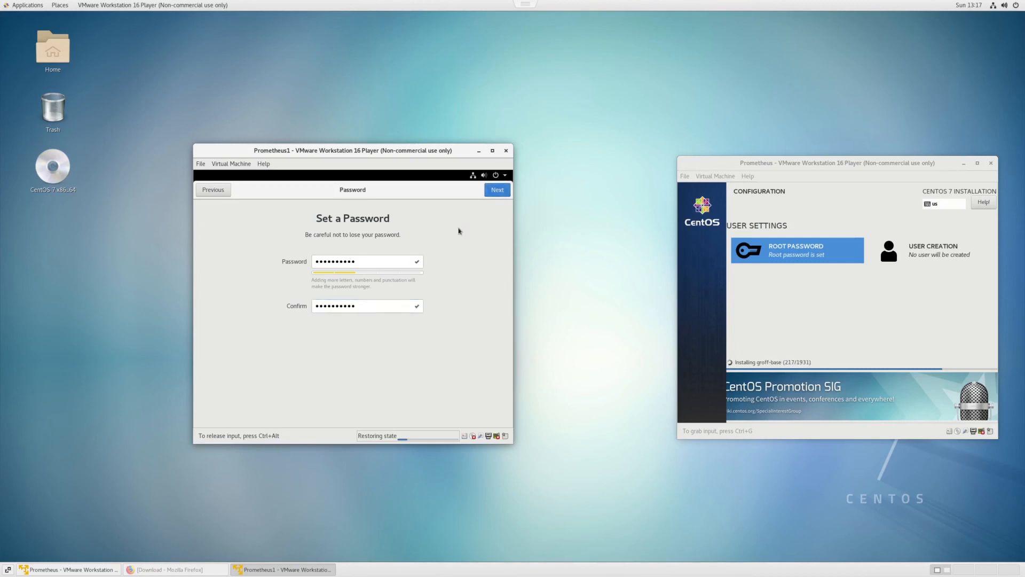
Finish the setup and log out of the DoNotUseMe user session
click(351, 371)
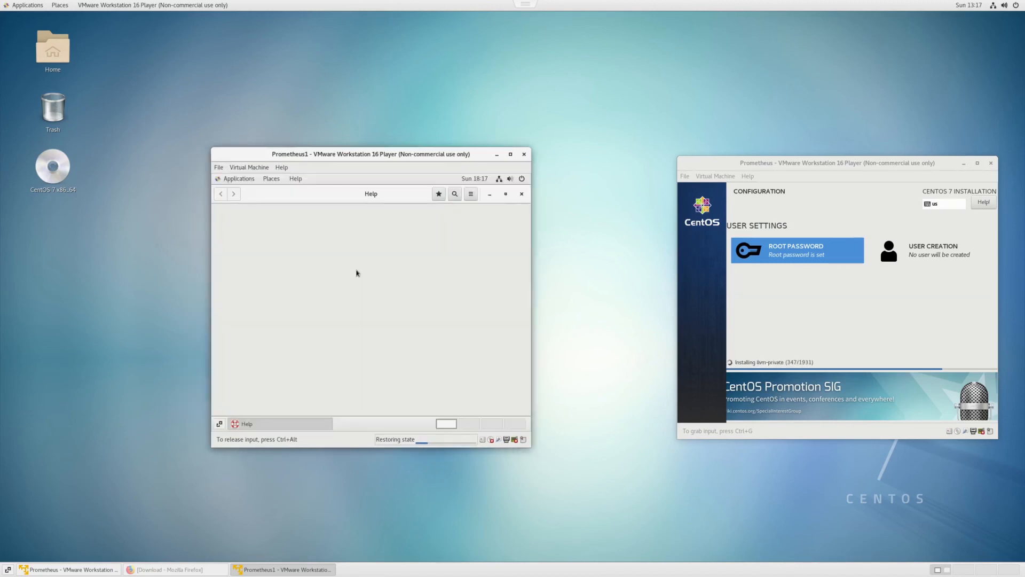
click(517, 182)
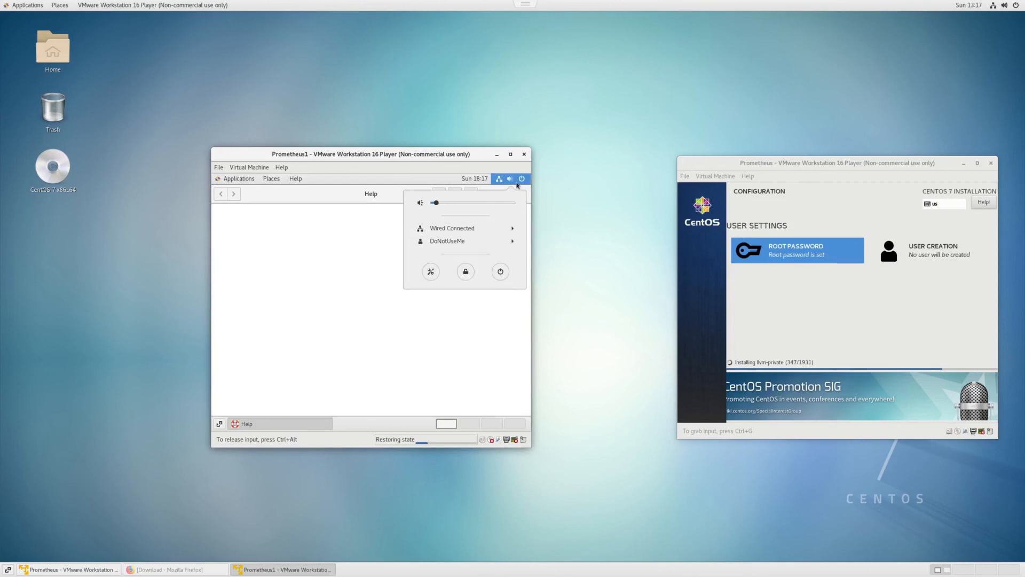
click(481, 241)
click(454, 259)
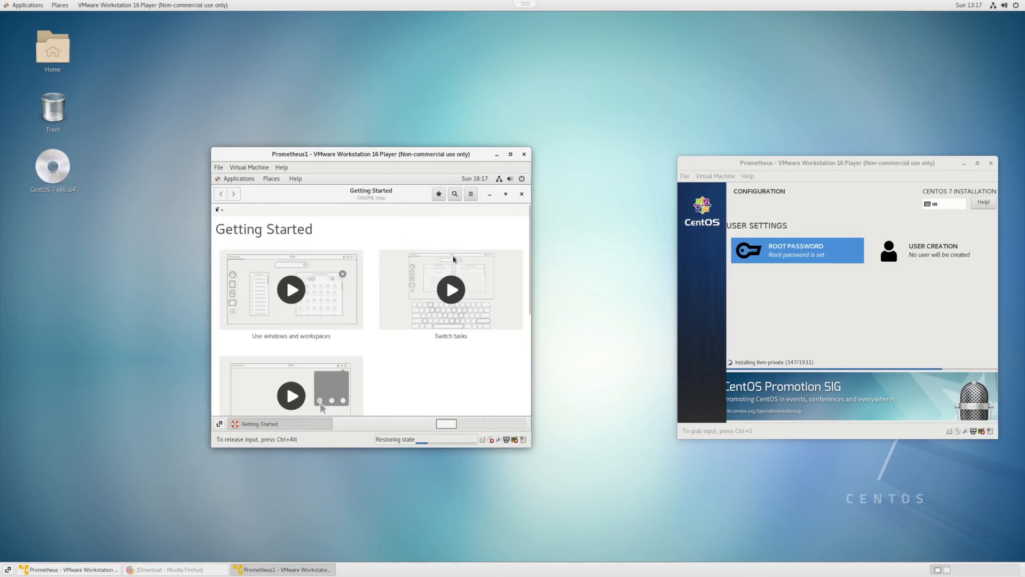
key(Return)
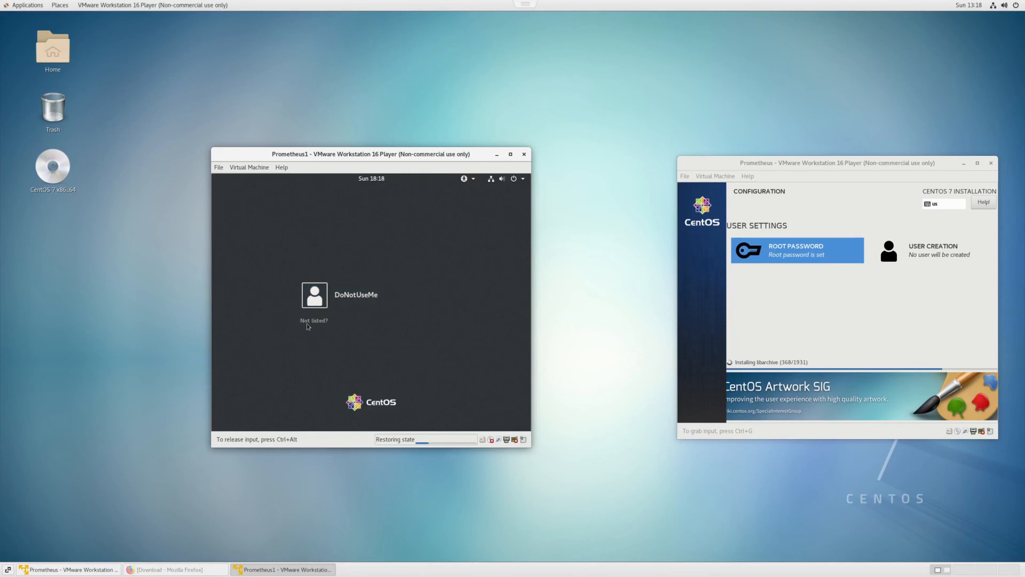
Log in as an unlisted user, root, with the root password
click(311, 323)
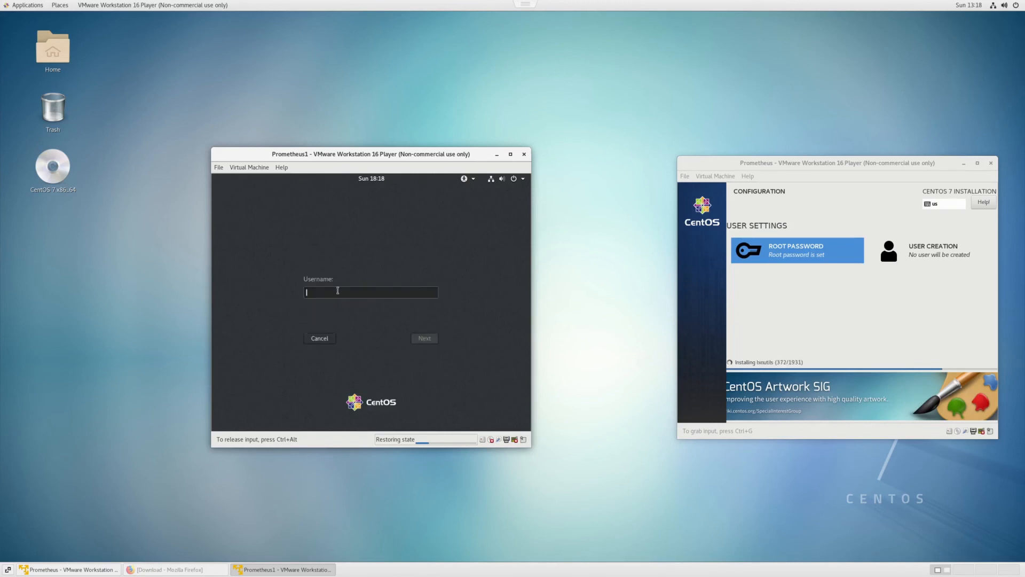
text(root)
click(415, 342)
text(*********)
key(Return)
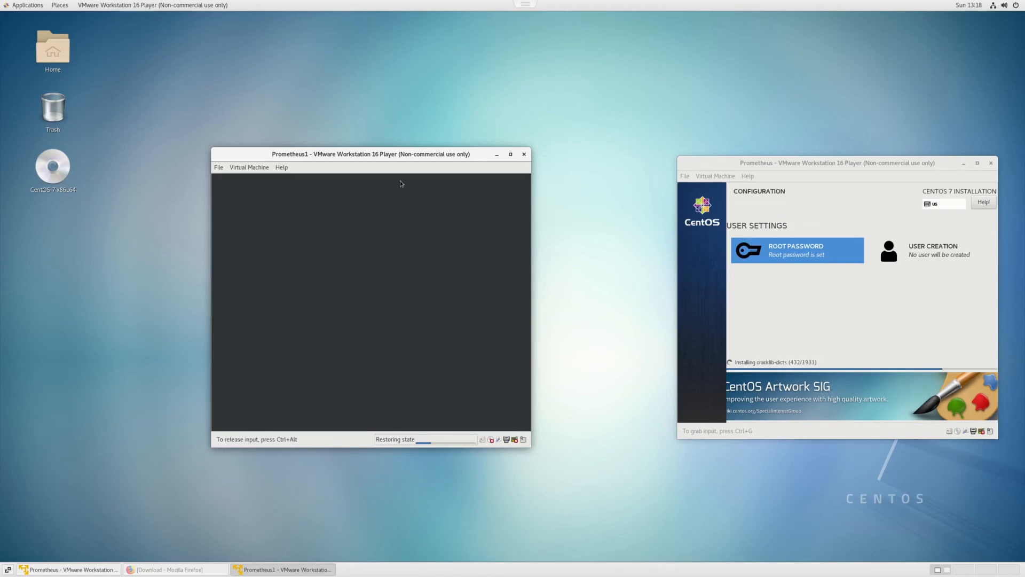
Move the VM window and step through root's initial setup pages to reach the desktop
drag(395, 153, 415, 154)
click(444, 235)
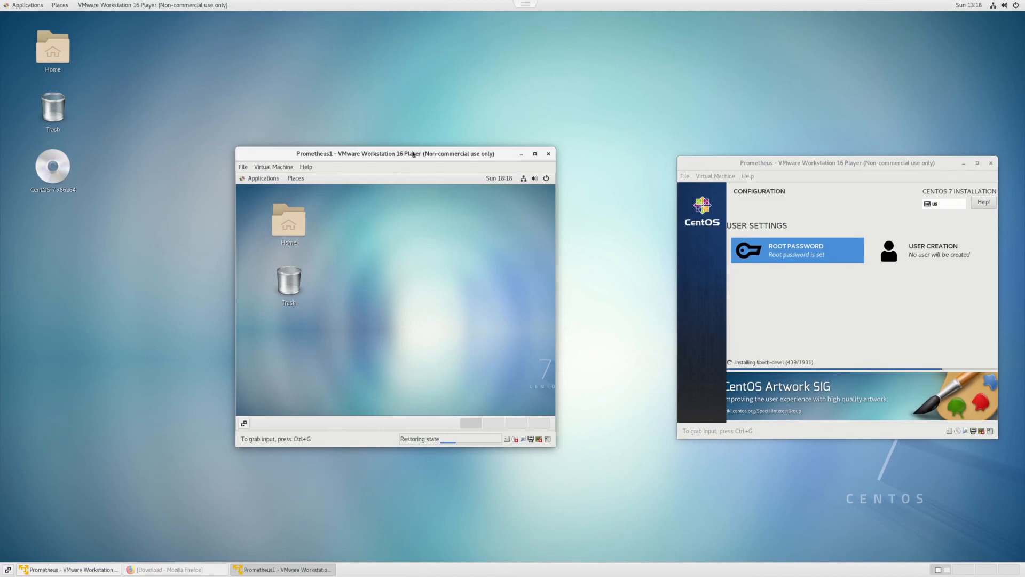
click(531, 171)
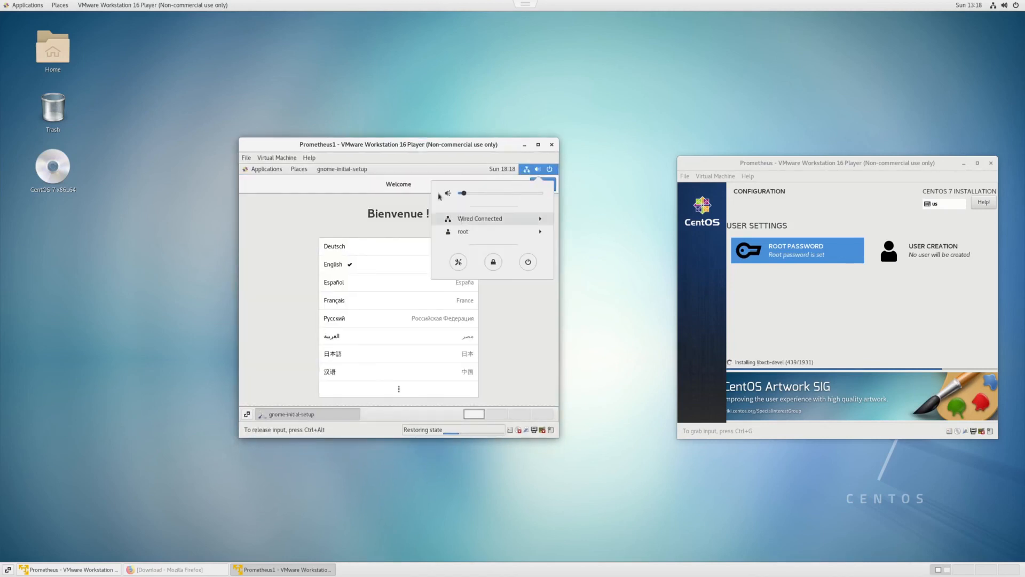
click(421, 196)
click(543, 184)
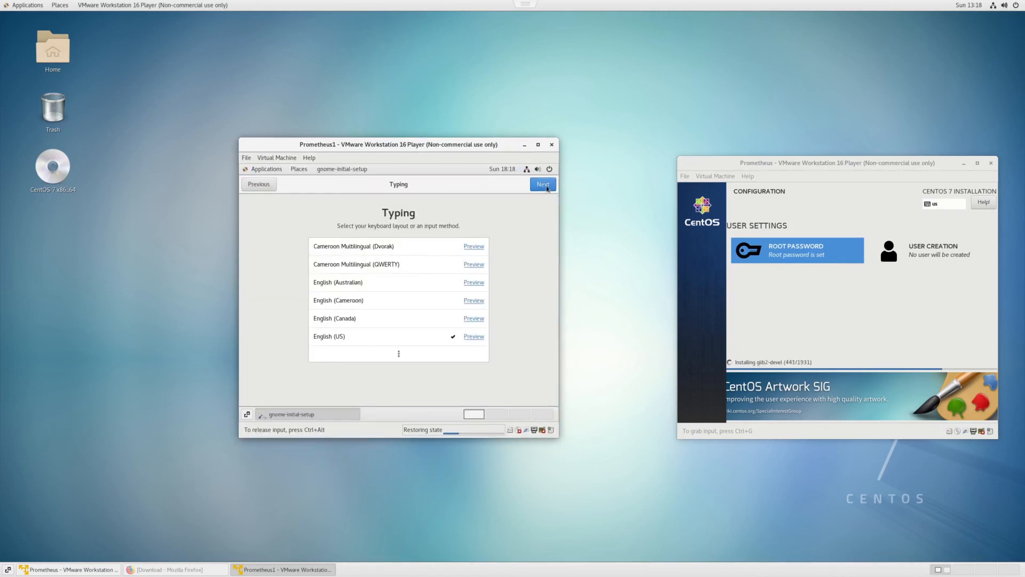
click(544, 184)
click(546, 185)
click(549, 186)
click(417, 362)
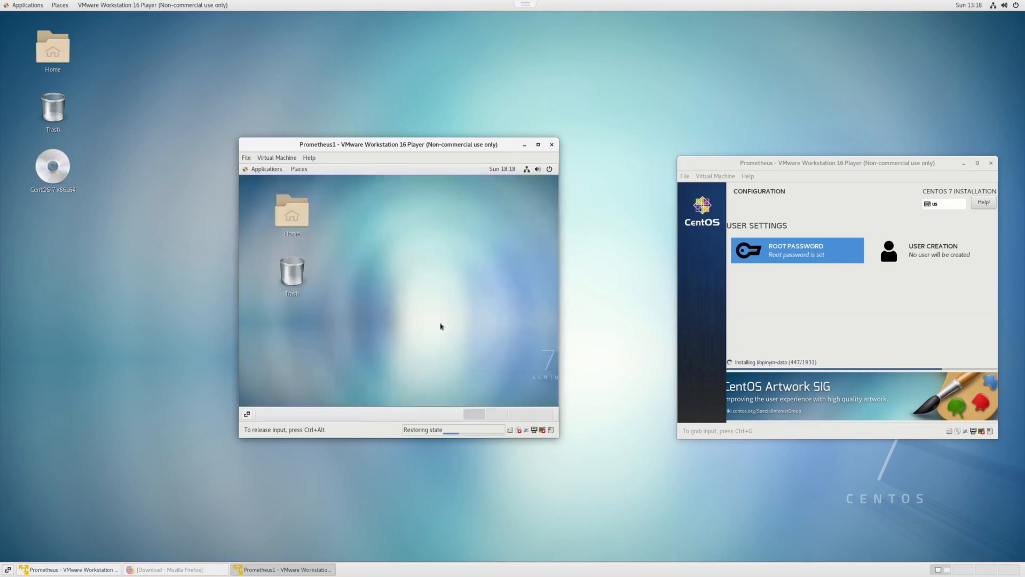
click(549, 184)
Open a Terminal from System Tools and reposition the VM and terminal windows
click(261, 170)
mouse_move(286, 308)
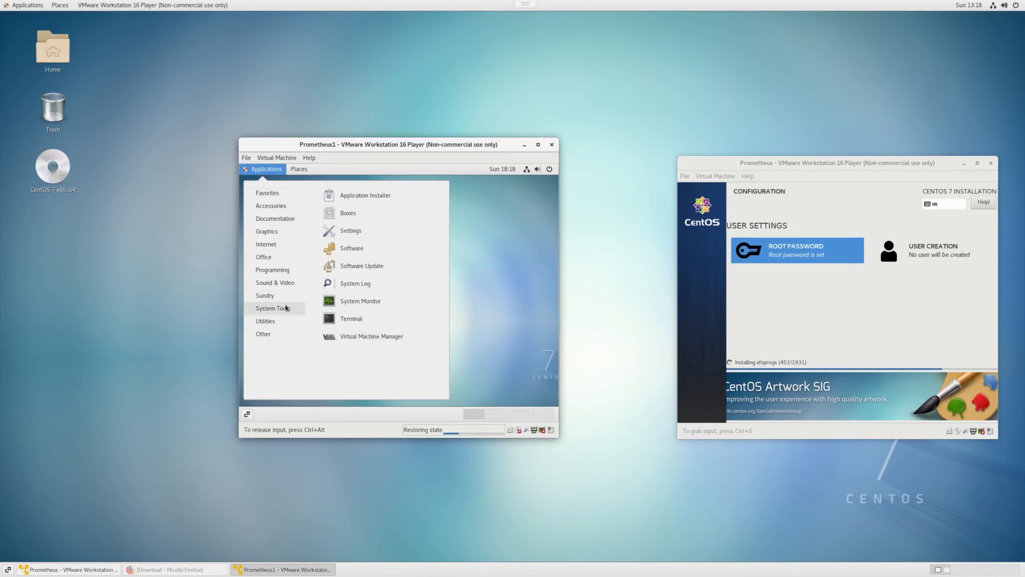
click(355, 319)
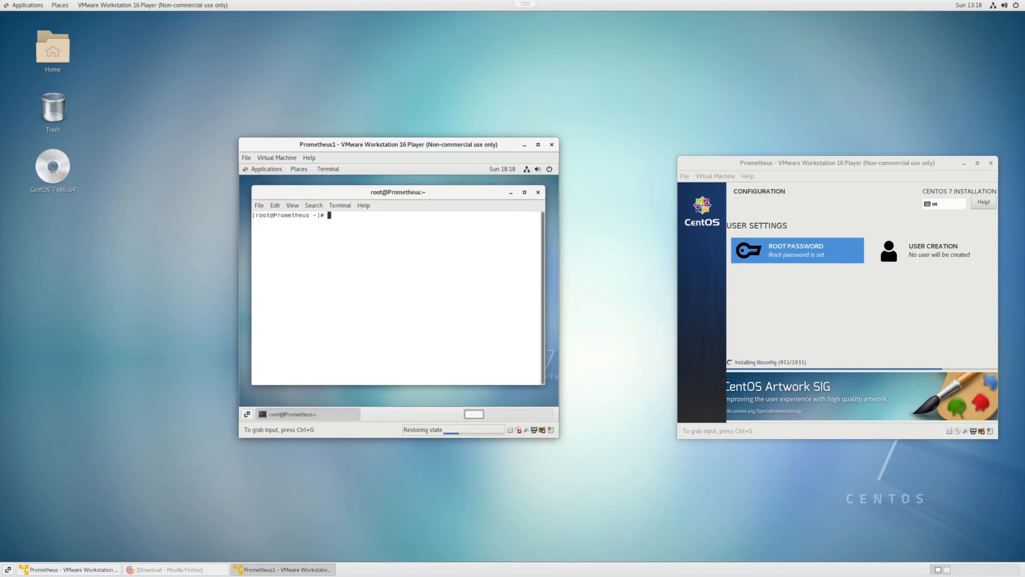
click(501, 306)
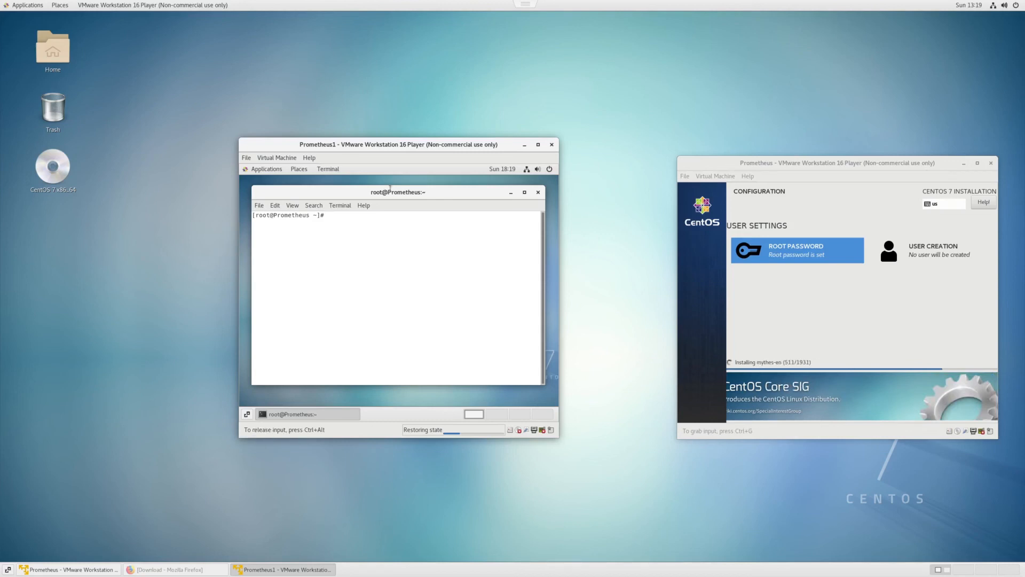
drag(413, 149, 417, 124)
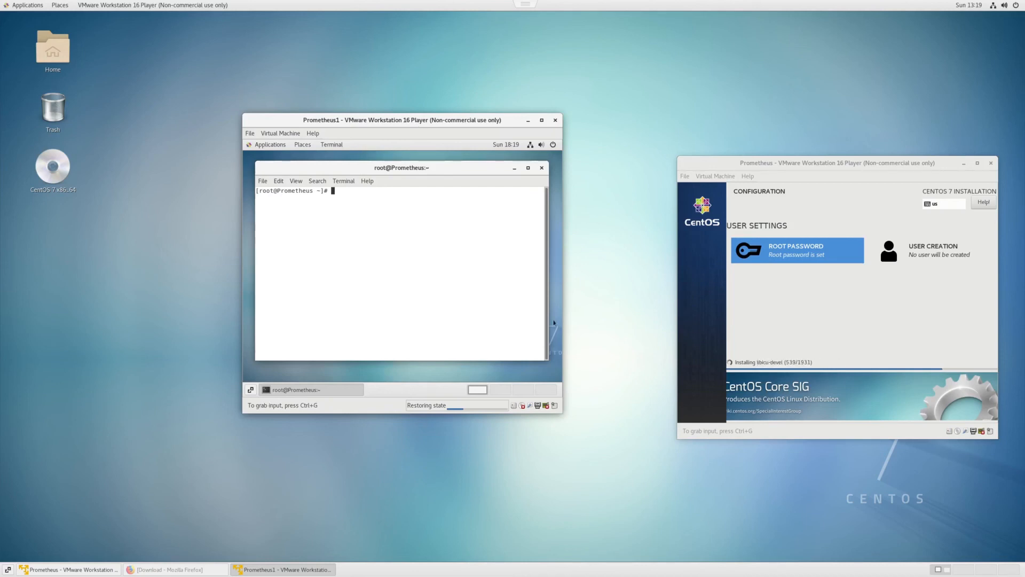
mouse_move(450, 172)
mouse_down()
mouse_move(451, 161)
mouse_move(450, 186)
mouse_move(449, 168)
mouse_move(436, 170)
mouse_up()
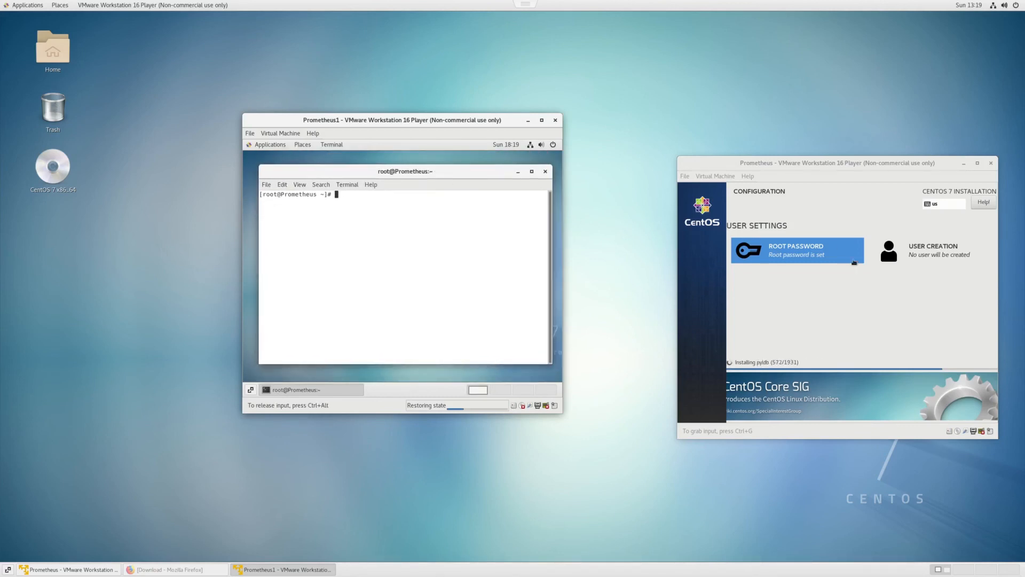